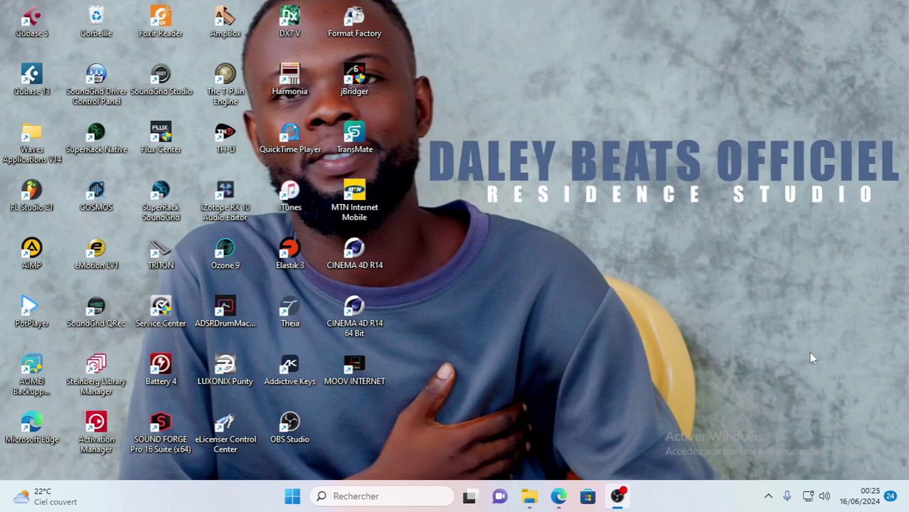
Step: Launch Cubase 13 and create an empty project in the default location with the project folder named NEXUS
double_click(38, 70)
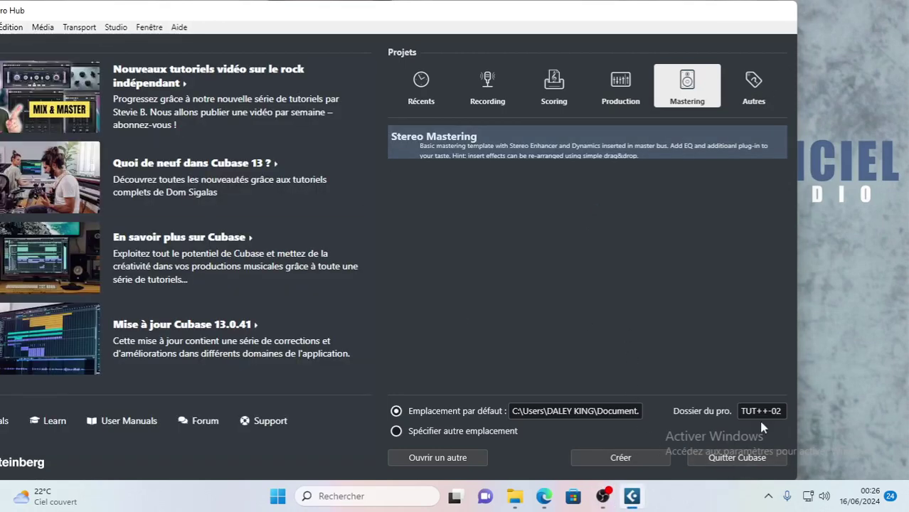
left_click(772, 418)
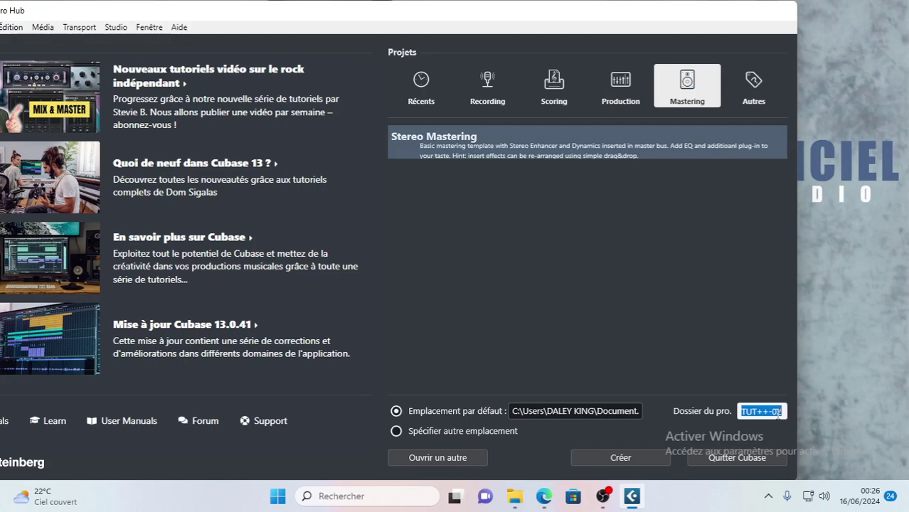
type("NEX")
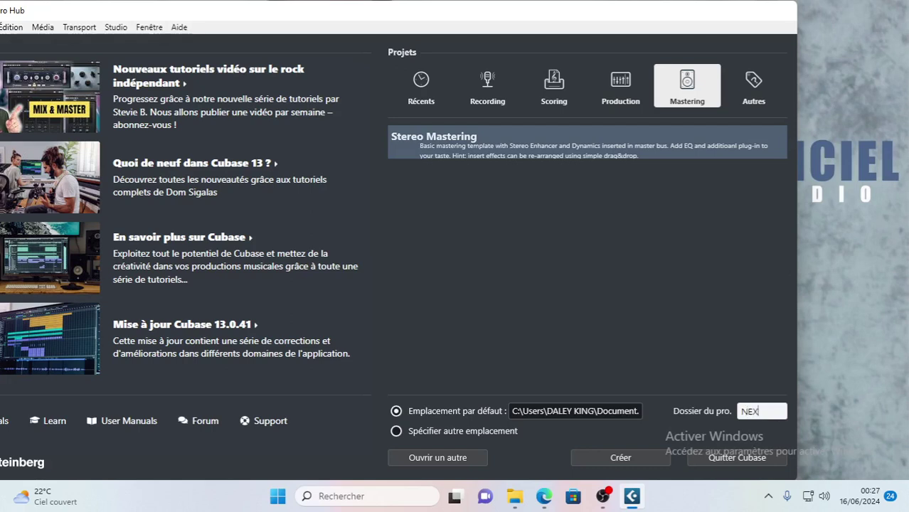
type("US")
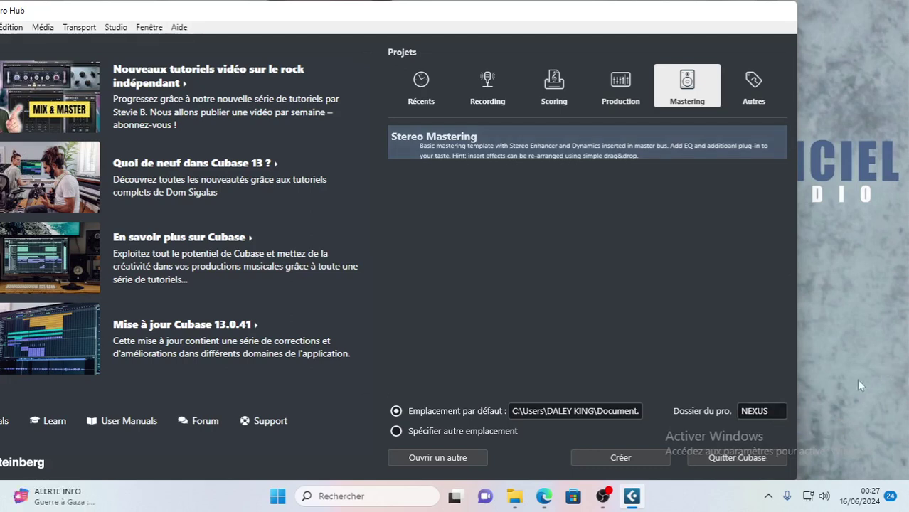
left_click(420, 108)
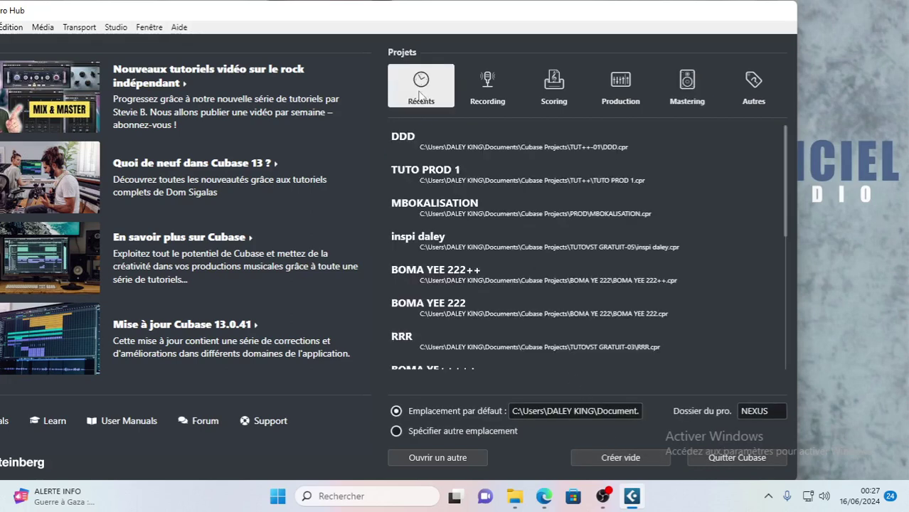
left_click(635, 459)
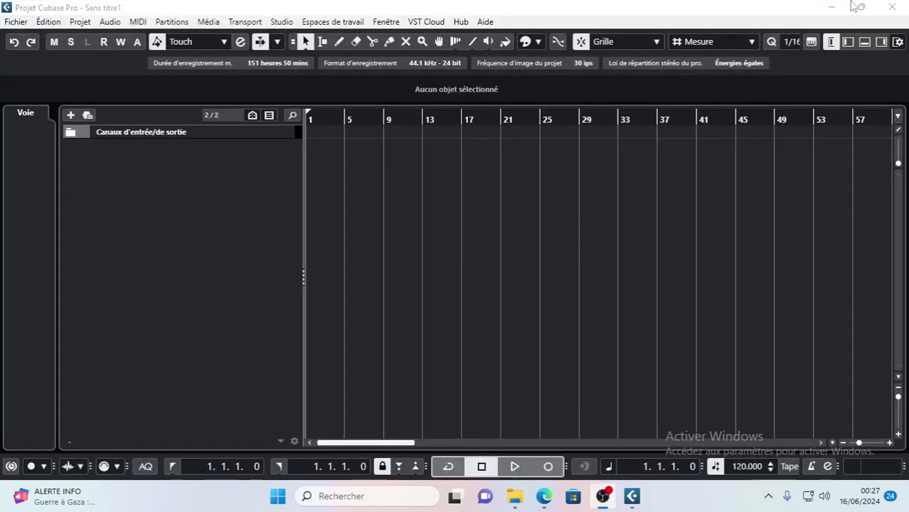
right_click(204, 211)
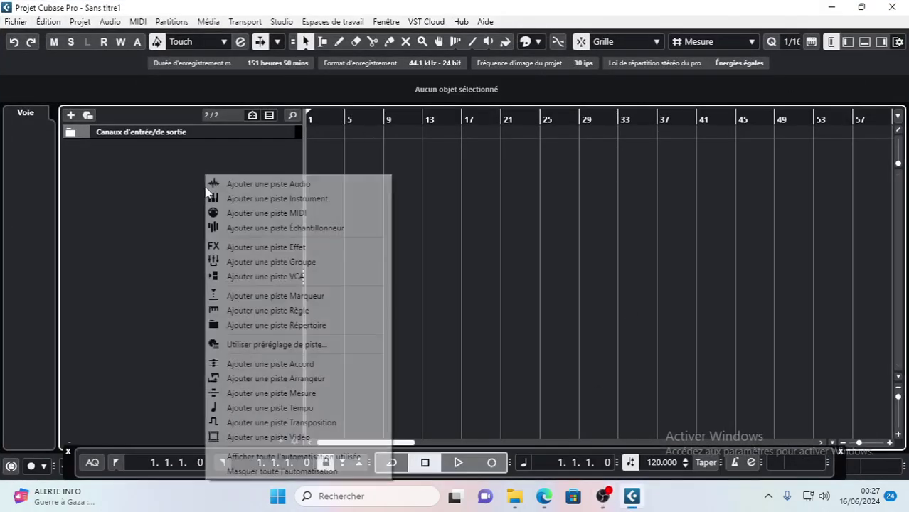
left_click(271, 199)
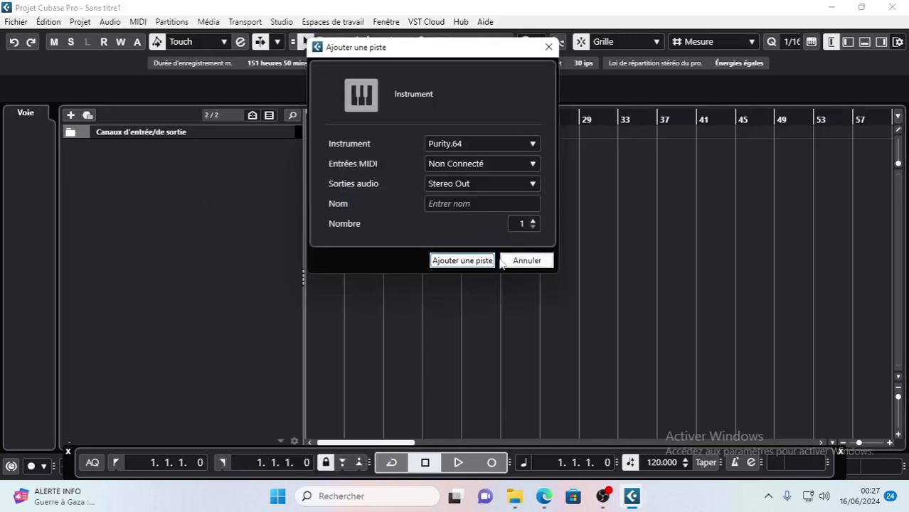
left_click(539, 261)
Step: Add an instrument track with Kick 2 from the Drum category and close its plug-in window
right_click(179, 179)
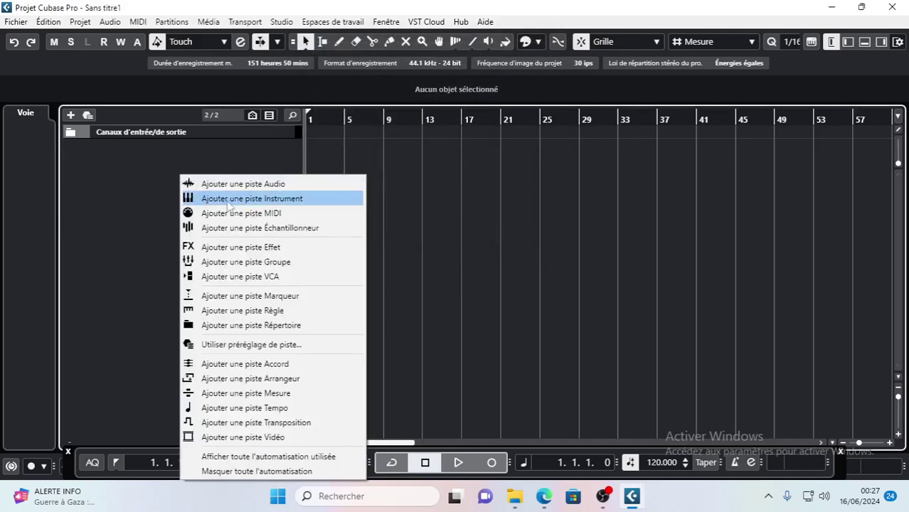
left_click(284, 201)
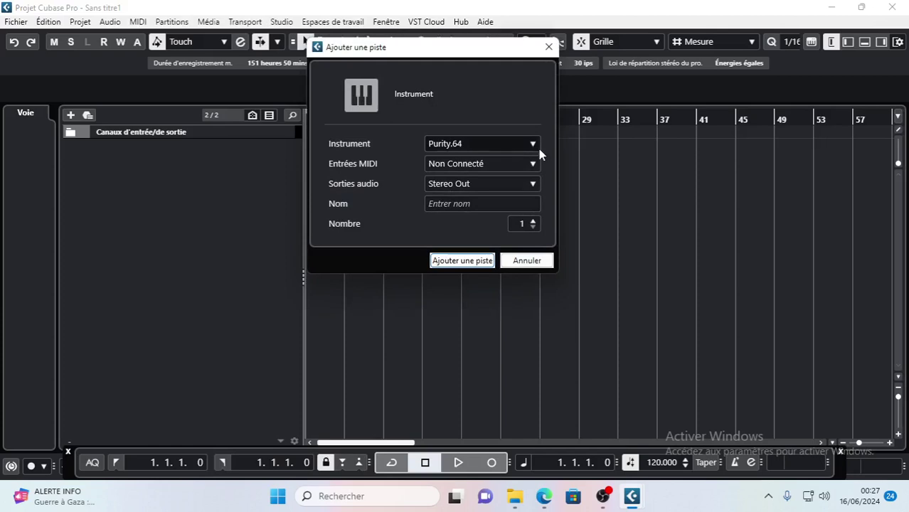
left_click(535, 146)
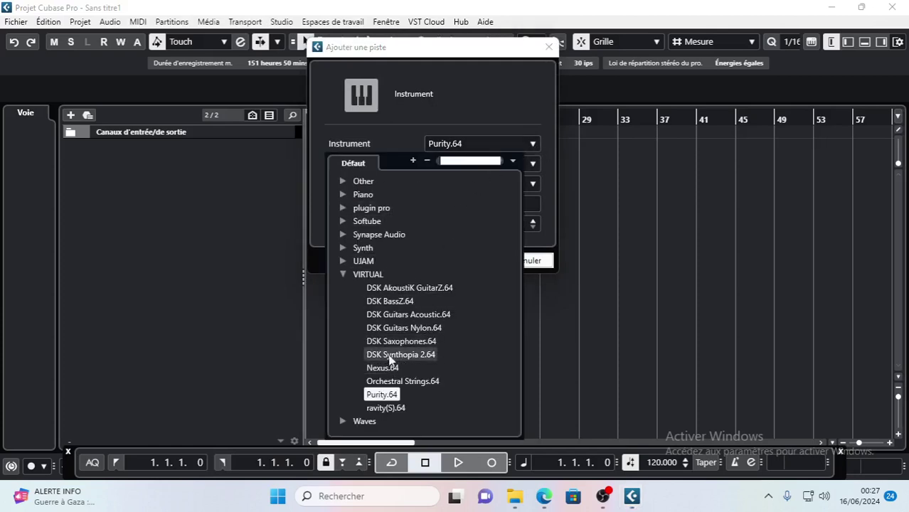
double_click(366, 274)
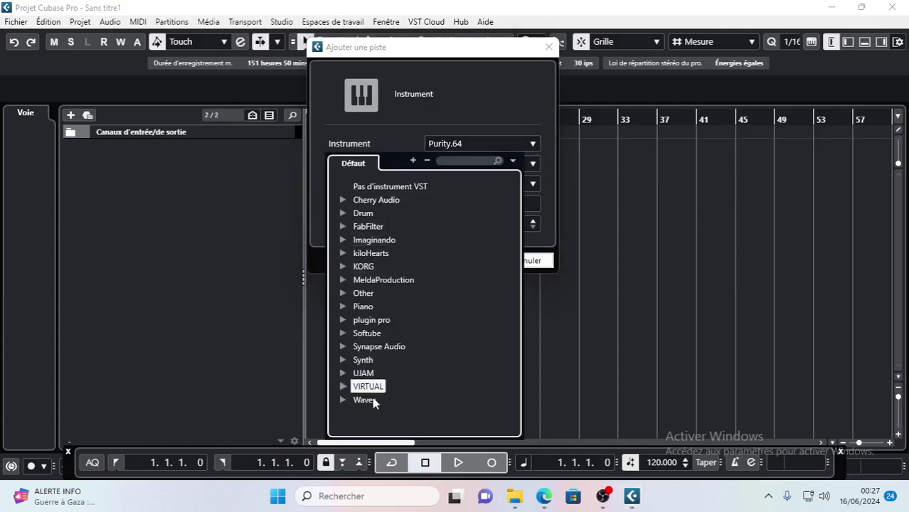
left_click(343, 214)
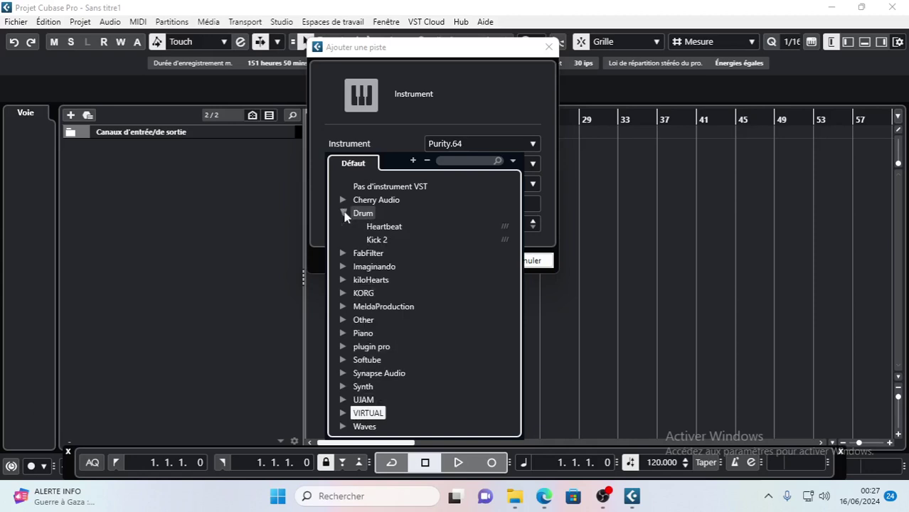
left_click(377, 242)
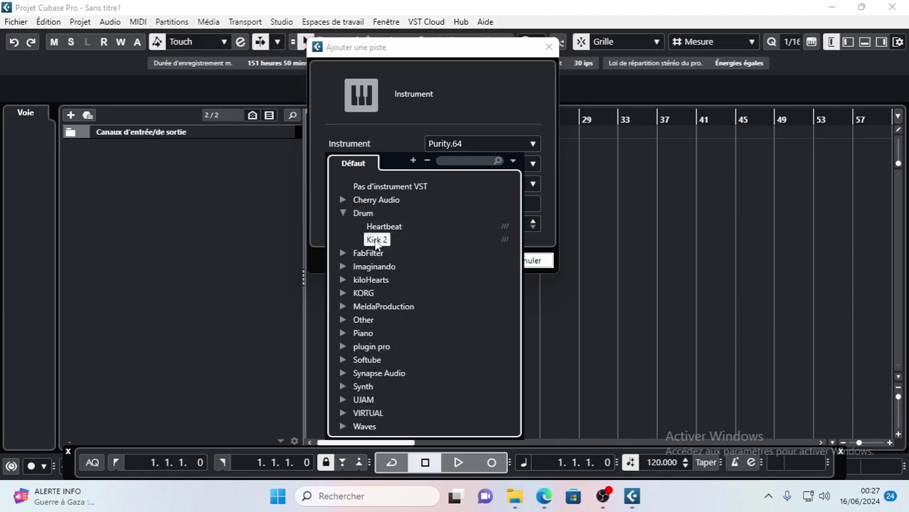
left_click(377, 241)
left_click(461, 259)
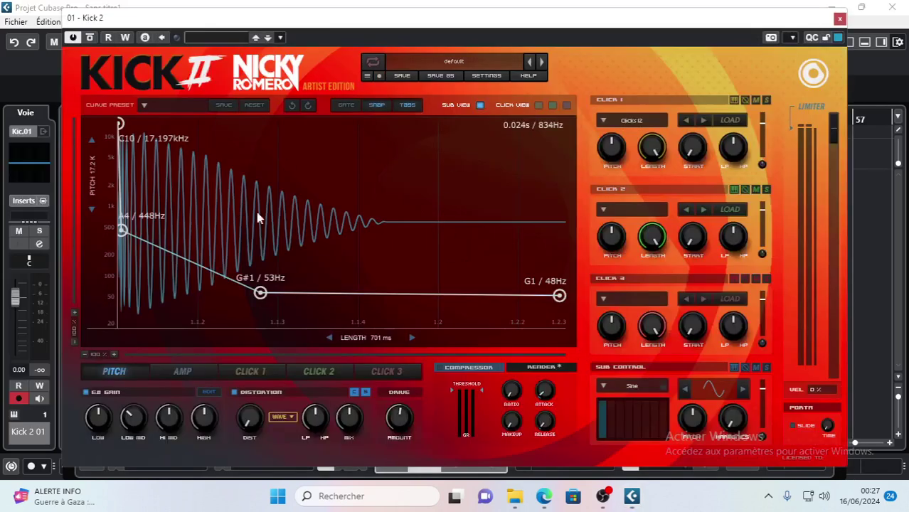
left_click(840, 19)
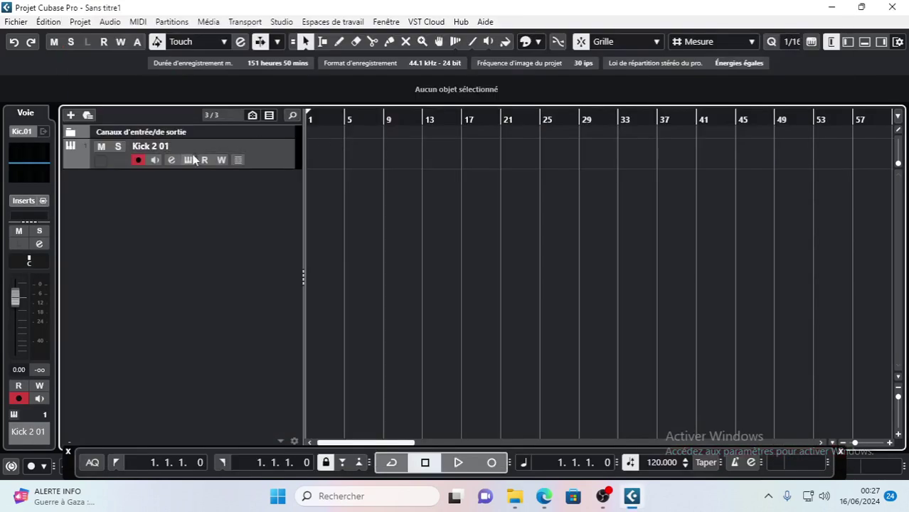
Step: Remove the Kick 2 track from the project
right_click(270, 153)
left_click(342, 208)
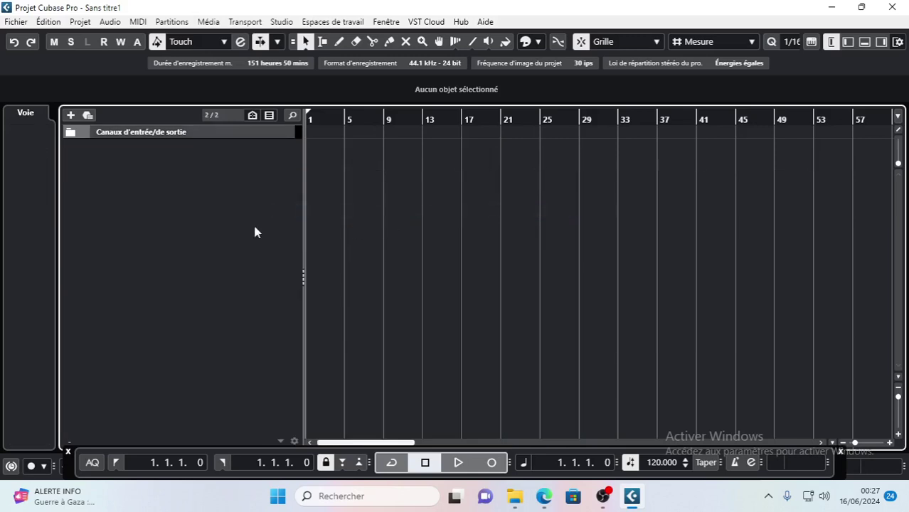
Step: Open the settings for adding a new instrument track
right_click(141, 147)
left_click(201, 171)
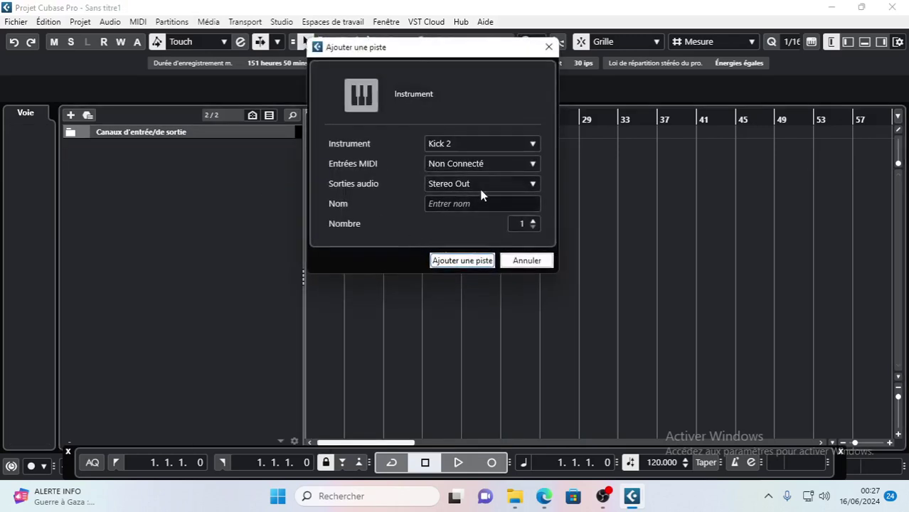
left_click(514, 496)
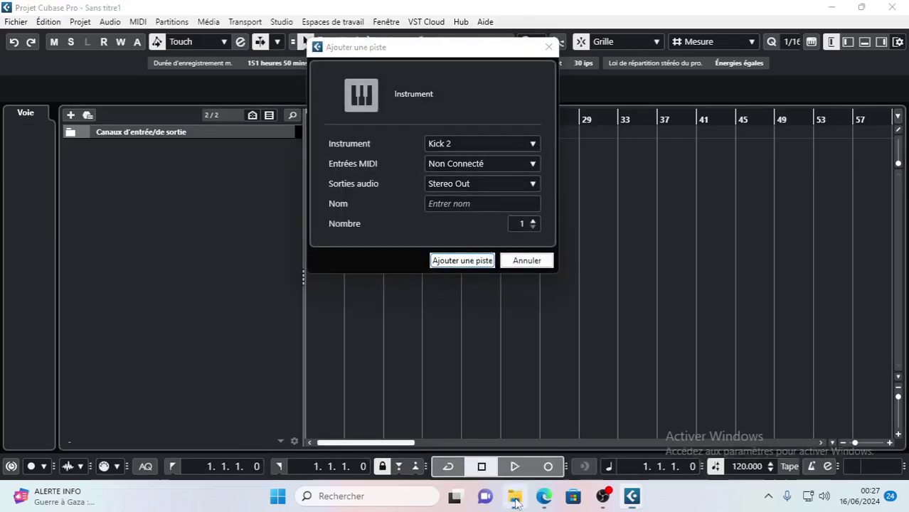
left_click(30, 325)
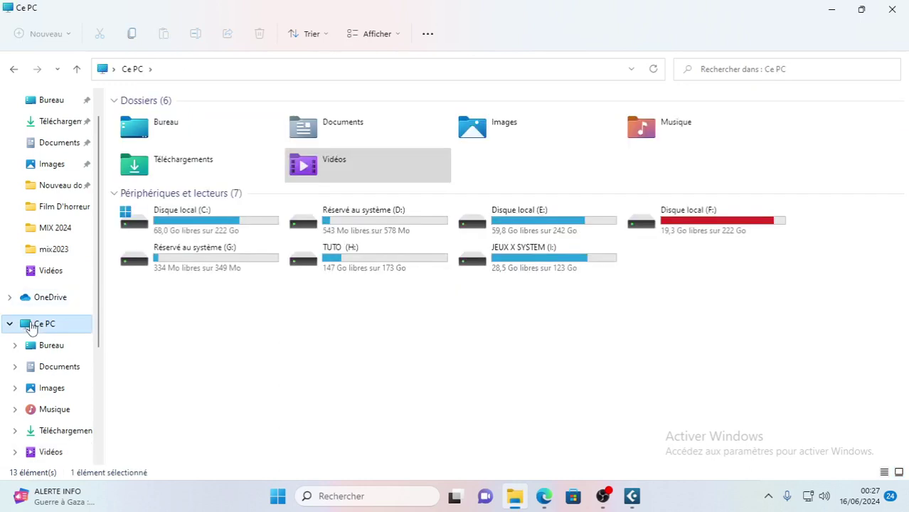
left_click(837, 8)
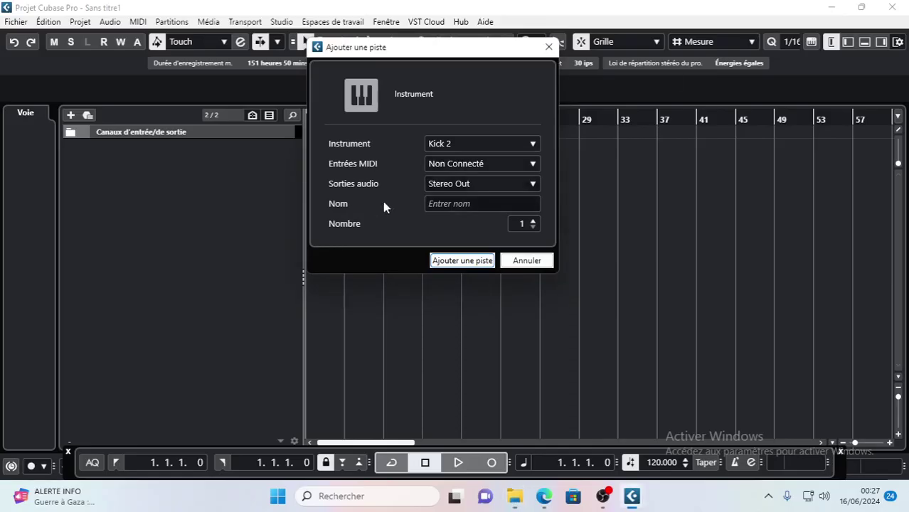
Step: Choose Nexus.64 from the VIRTUAL category as the instrument and add the track
left_click(458, 140)
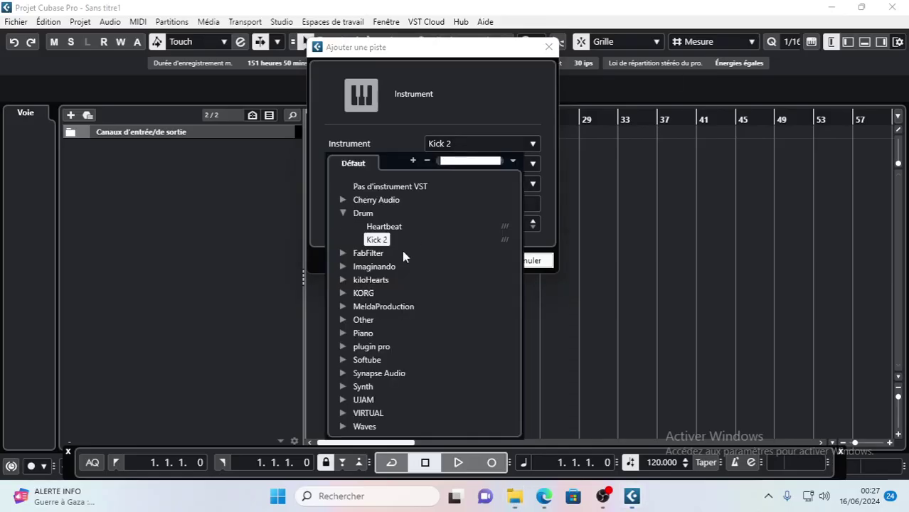
left_click(354, 386)
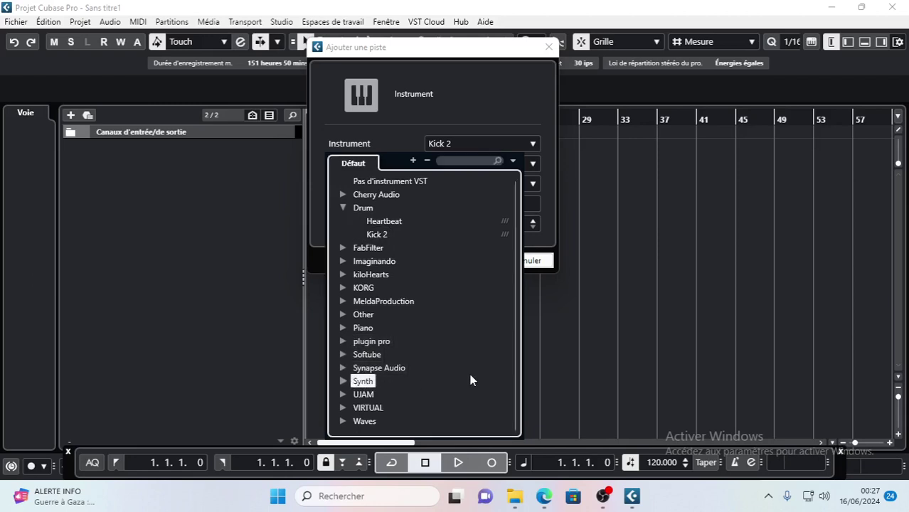
left_click(343, 384)
scroll(427, 374, "down", 3)
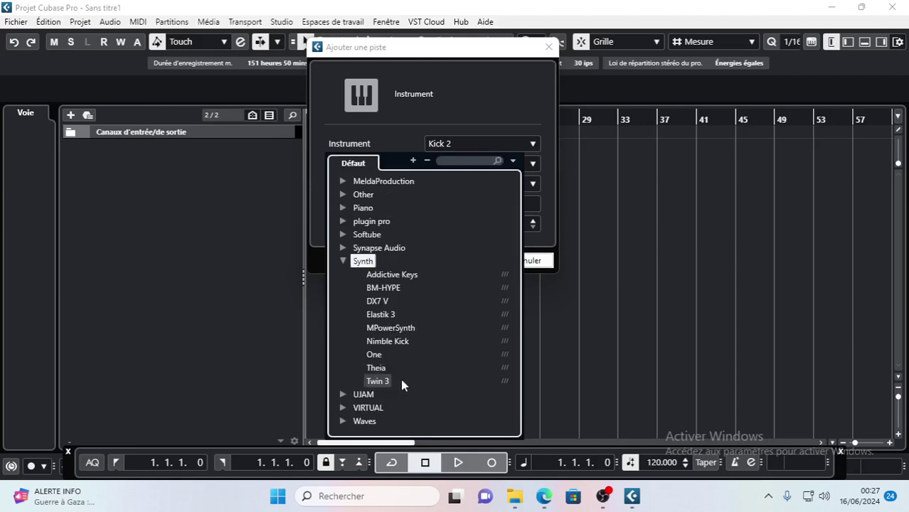
left_click(346, 262)
left_click(343, 408)
left_click(384, 368)
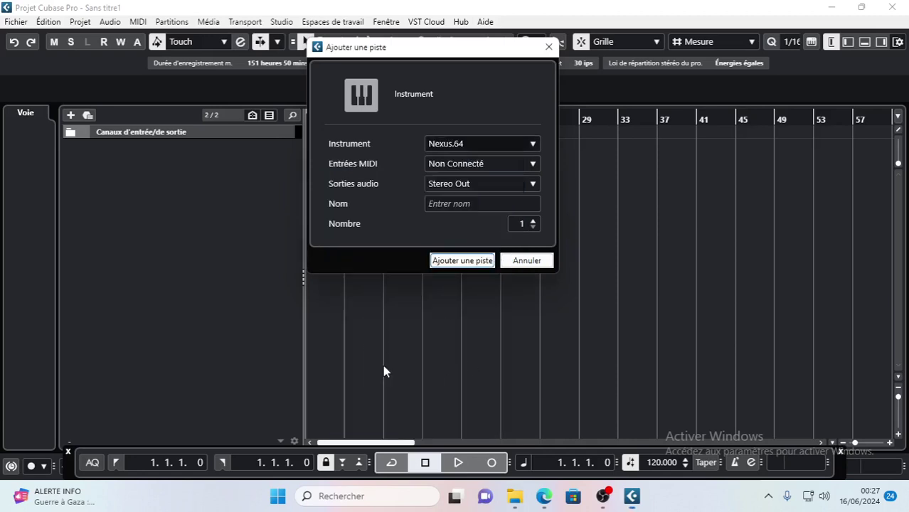
left_click(465, 258)
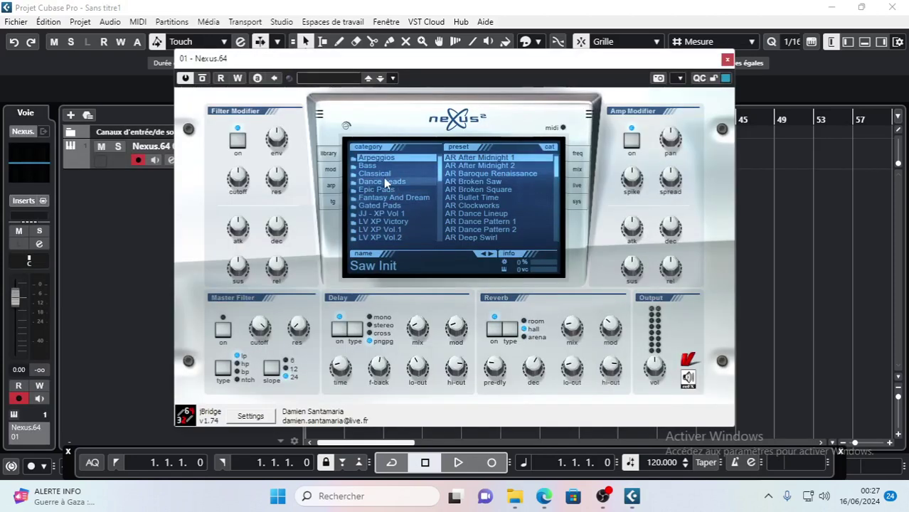
Step: Load the CL Flute and Strings preset from the Classical category in Nexus and close the plug-in window
left_click(383, 175)
left_click(481, 175)
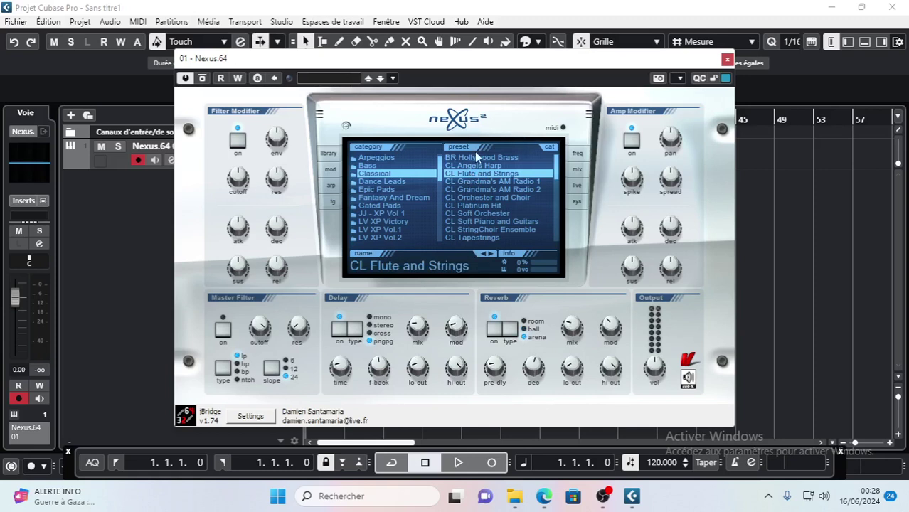
left_click(727, 61)
Step: Add a second instrument track with DSK Guitars Acoustic.64 from the VIRTUAL category and reposition its plug-in window
right_click(185, 205)
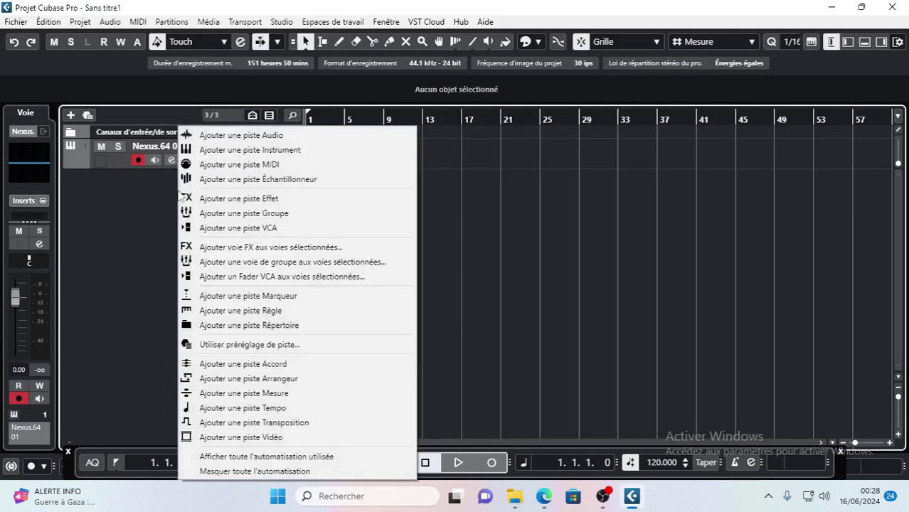
left_click(265, 151)
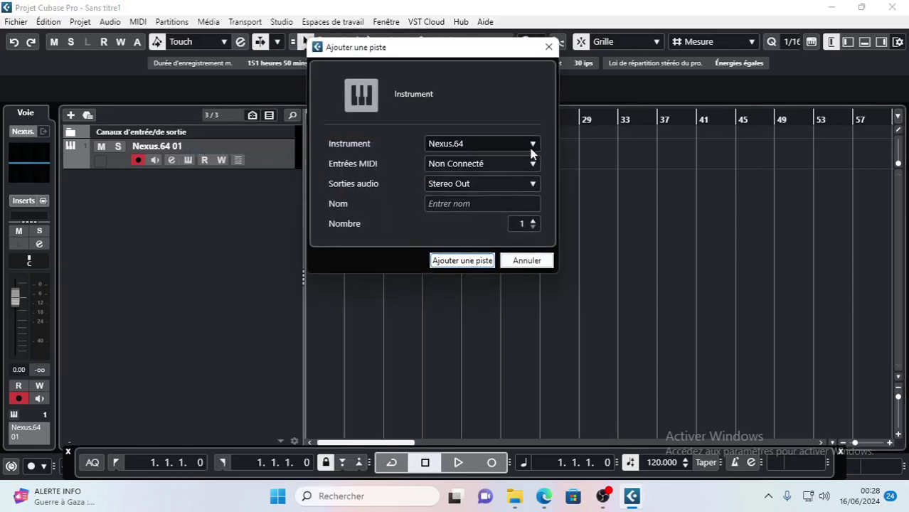
left_click(532, 147)
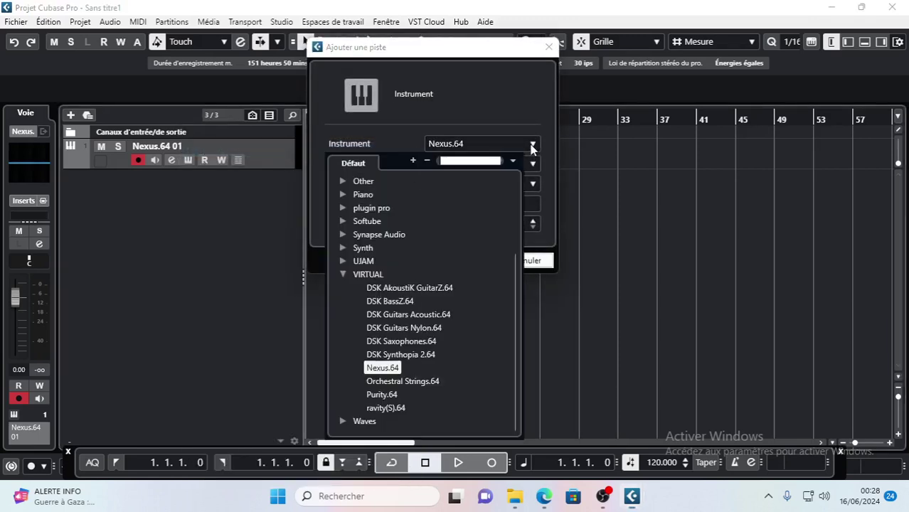
left_click(389, 315)
left_click(474, 266)
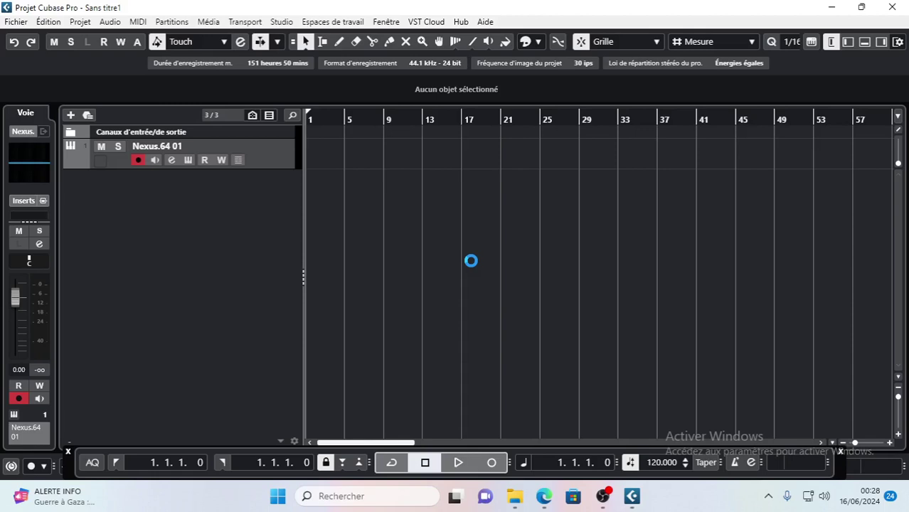
left_click_drag(444, 116, 440, 191)
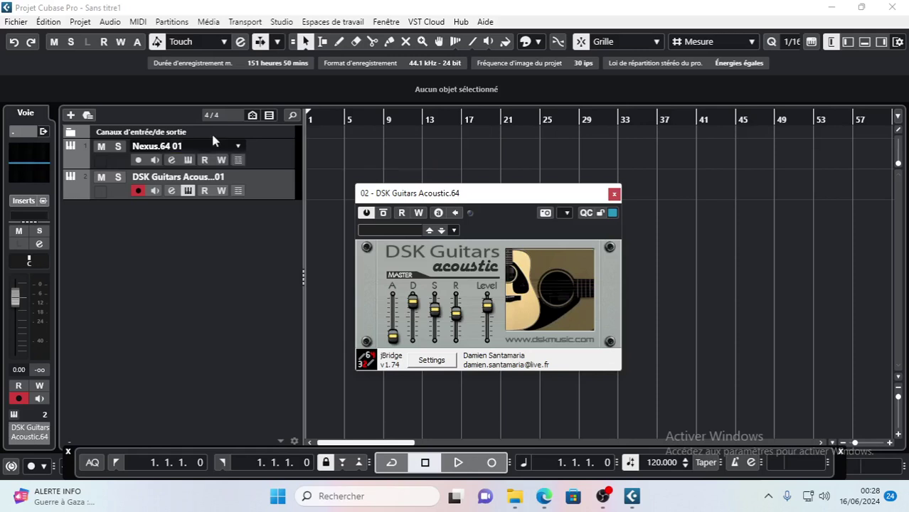
Step: Search the Windows applications for jBridger and launch it
left_click(277, 496)
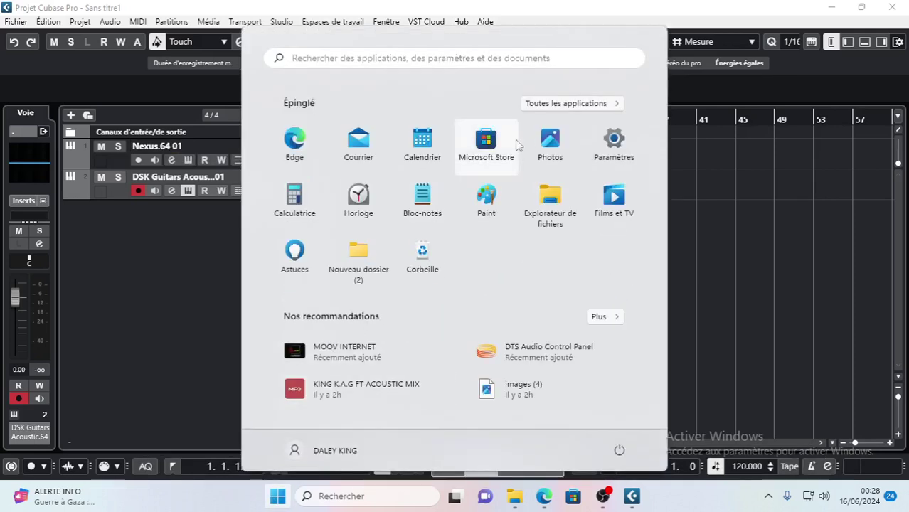
left_click(547, 106)
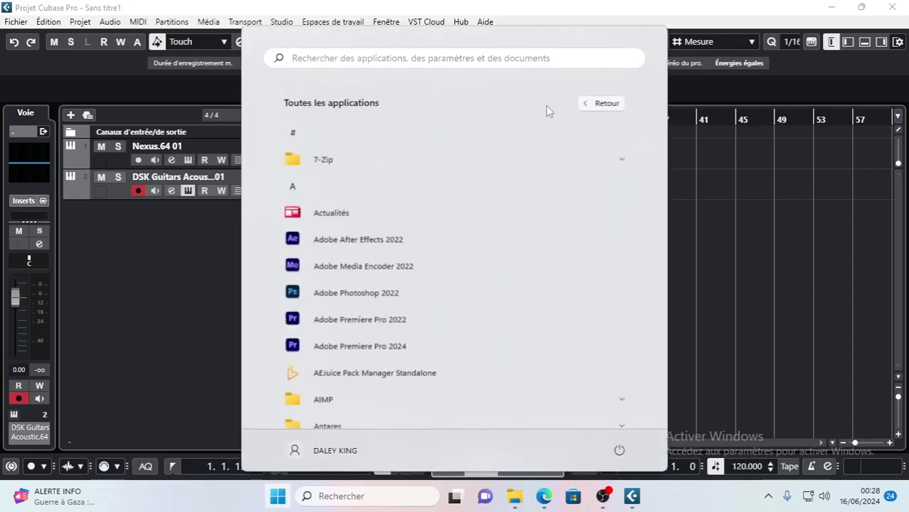
left_click(385, 61)
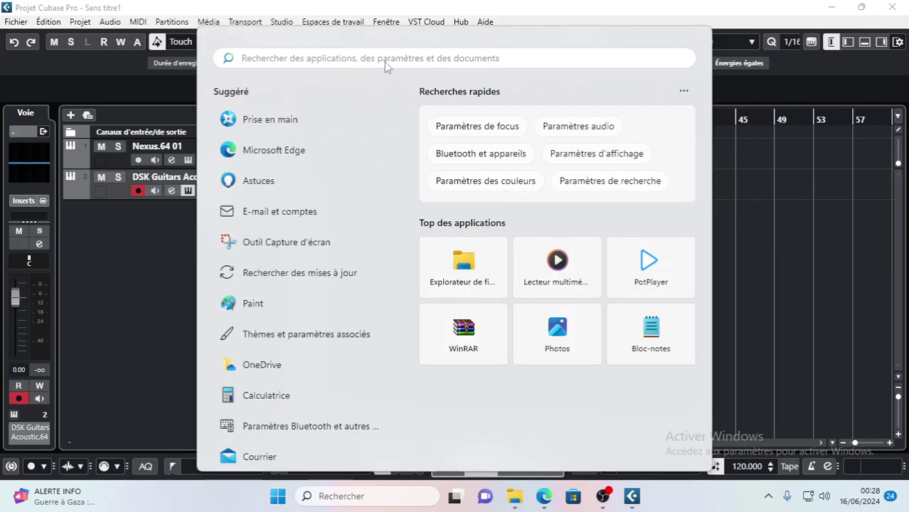
type("JBridger")
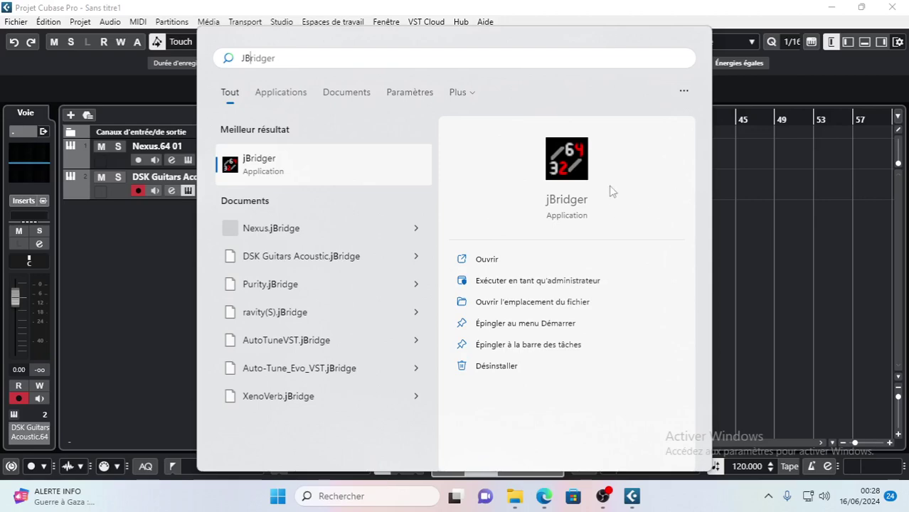
left_click(242, 169)
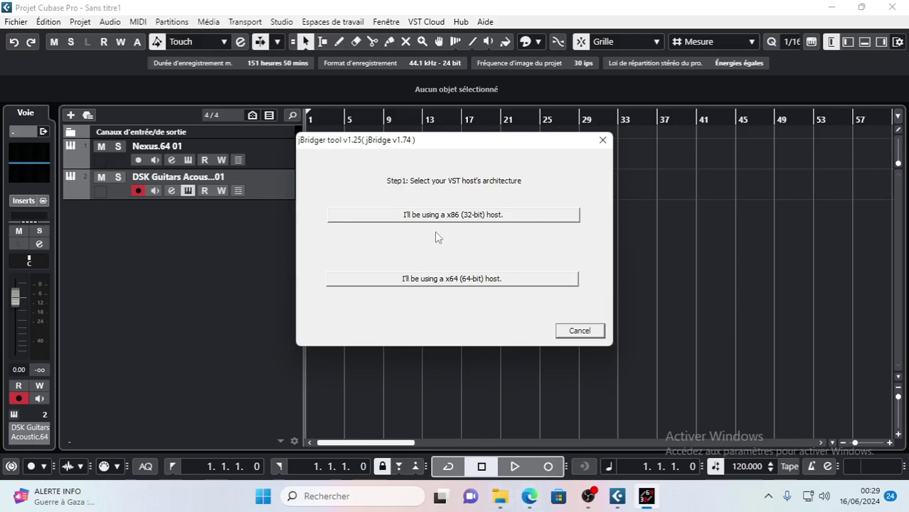
Step: Switch to File Explorer, move the jBridger window out of the way and open Disque local (F:)
left_click(499, 496)
left_click_drag(483, 146, 481, 385)
left_click(628, 302)
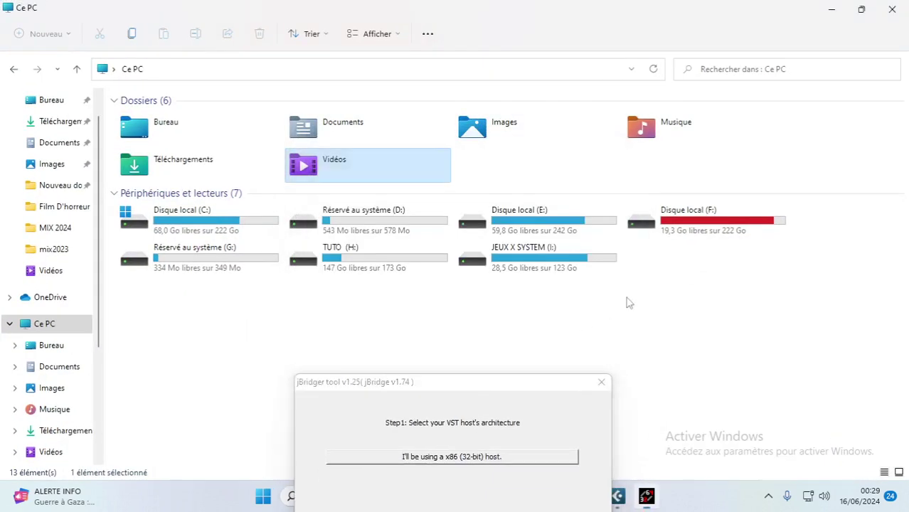
double_click(715, 222)
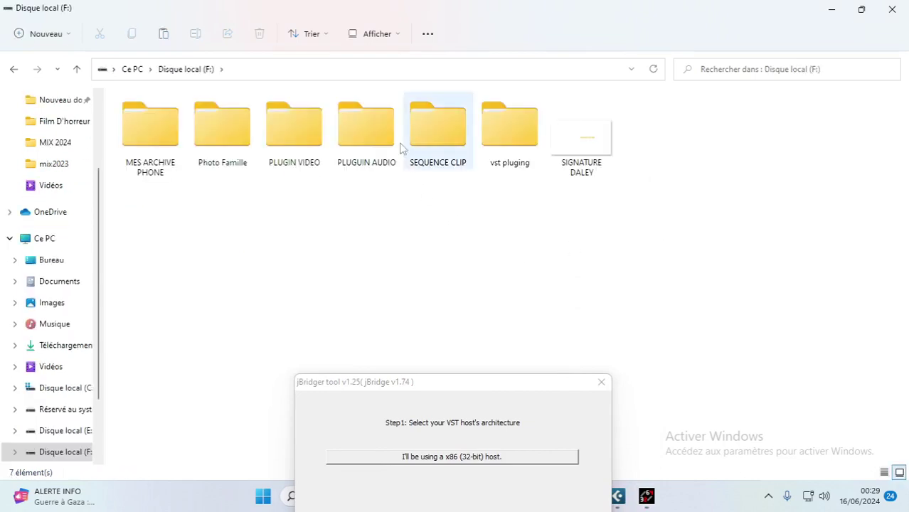
double_click(290, 126)
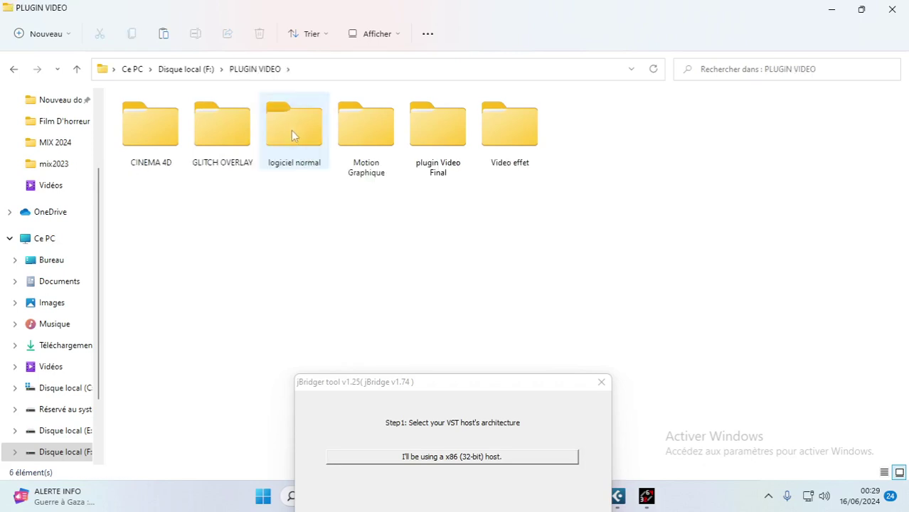
left_click(446, 133)
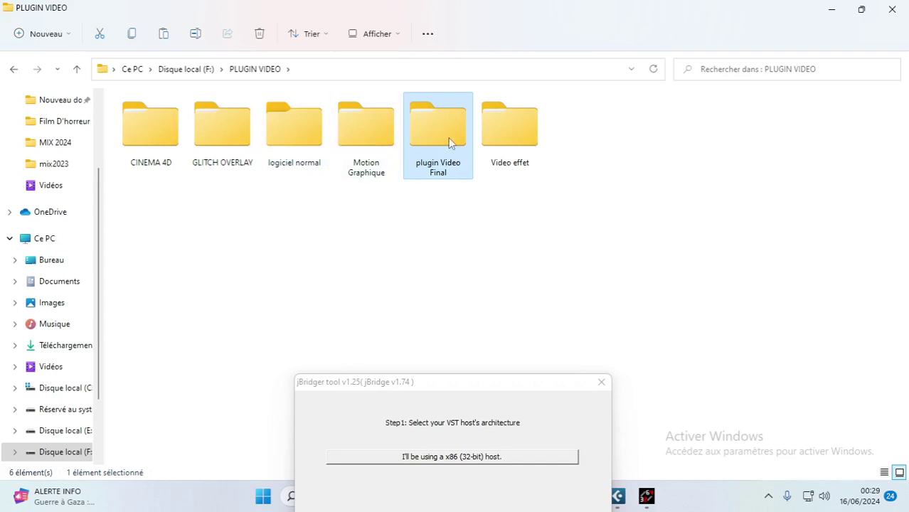
left_click(14, 69)
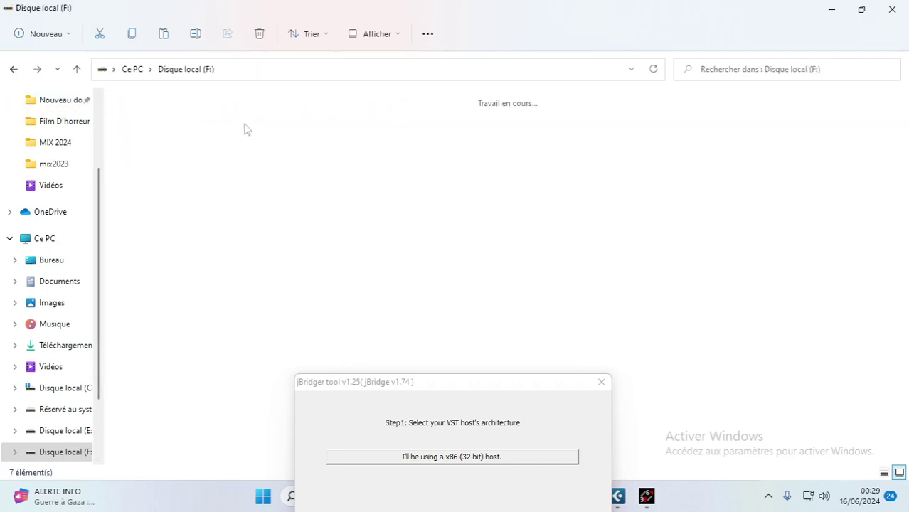
Step: Open the NEXUS NEWS folder inside PLUGUIN AUDIO on drive F:
left_click(377, 141)
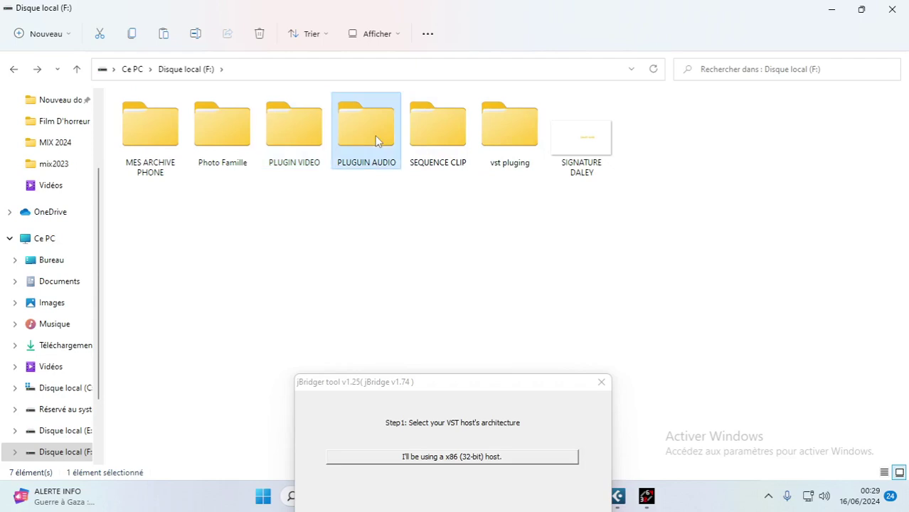
double_click(377, 141)
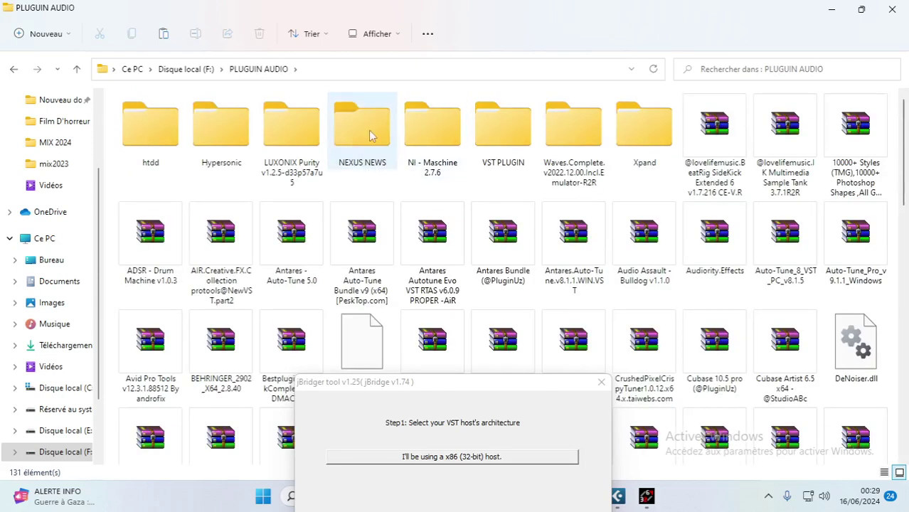
double_click(369, 136)
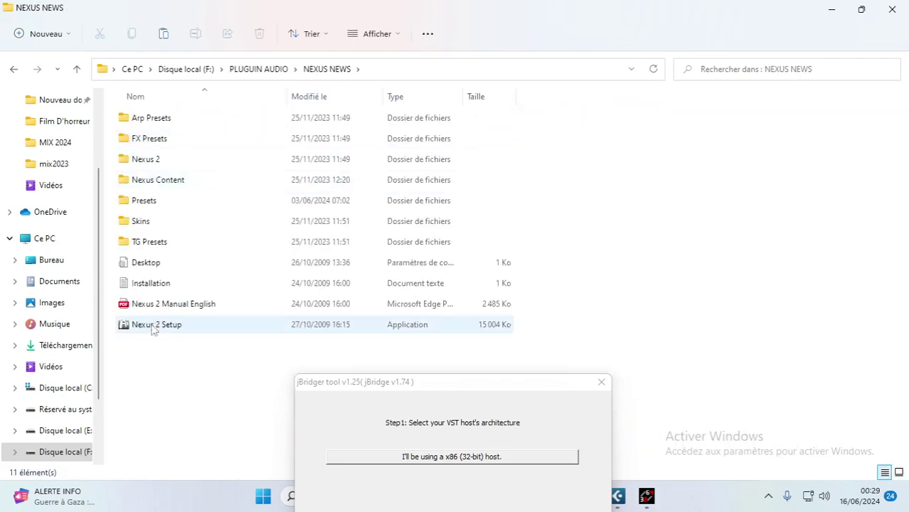
Step: Launch Nexus 2 Setup and quit the installation wizard from its welcome page
double_click(153, 326)
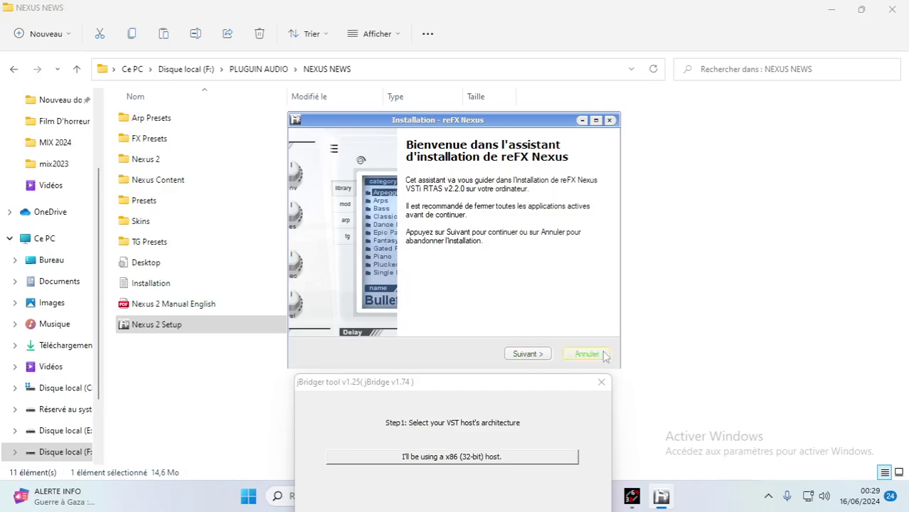
left_click(600, 355)
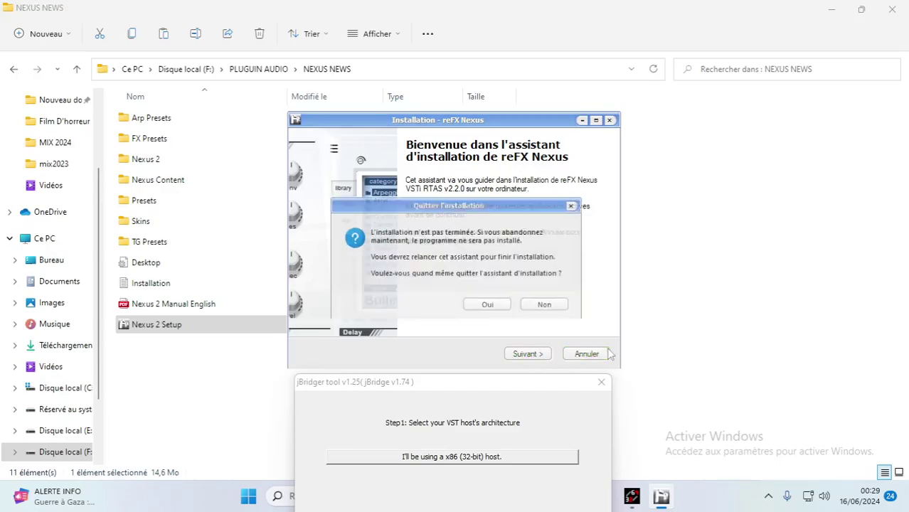
left_click(490, 307)
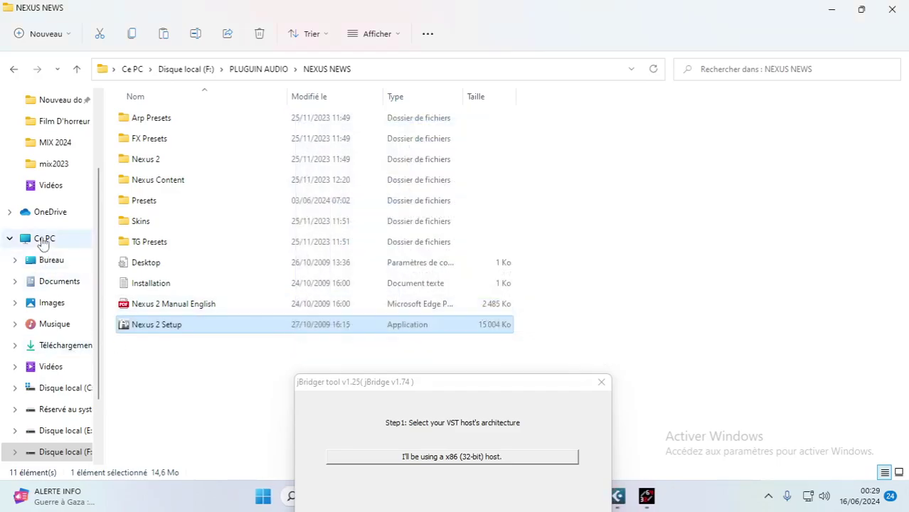
Step: Open Programmes (x86) on Disque local (C:) and find the Nexus.dll file
left_click(41, 239)
double_click(249, 228)
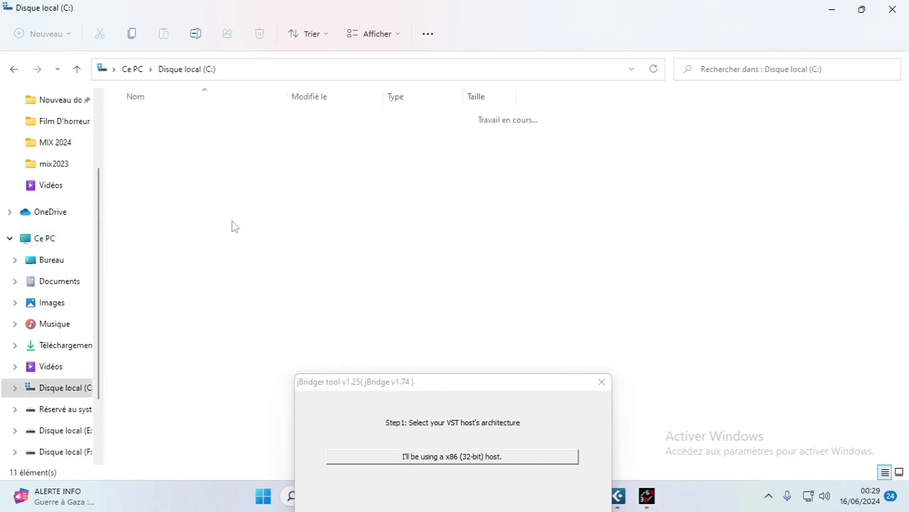
double_click(163, 242)
scroll(201, 310, "down", 8)
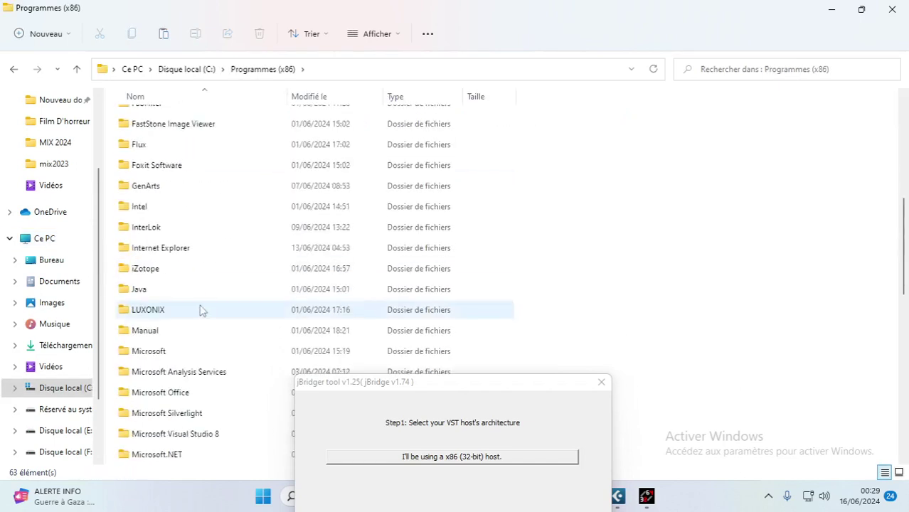
scroll(220, 368, "down", 5)
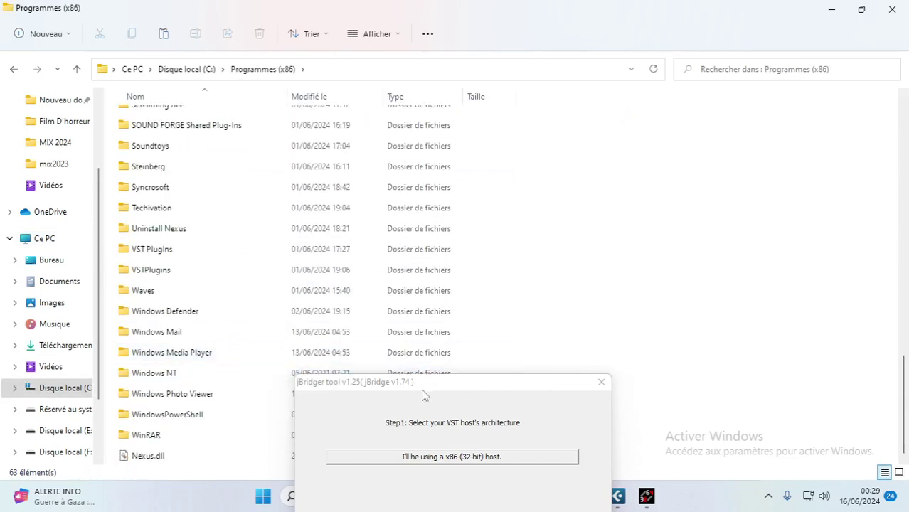
Step: Return to the root of drive C: and retrace the path through Programmes (x86) to Nexus.dll
left_click(64, 391)
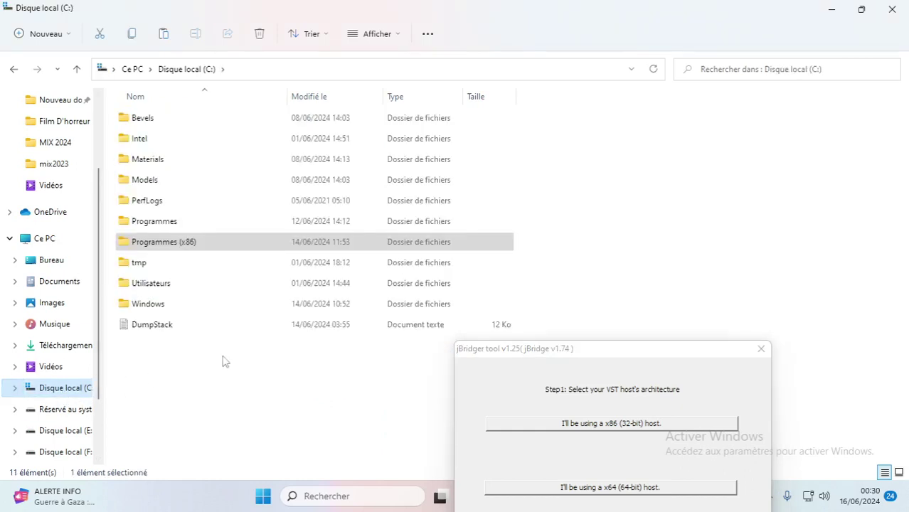
left_click(552, 203)
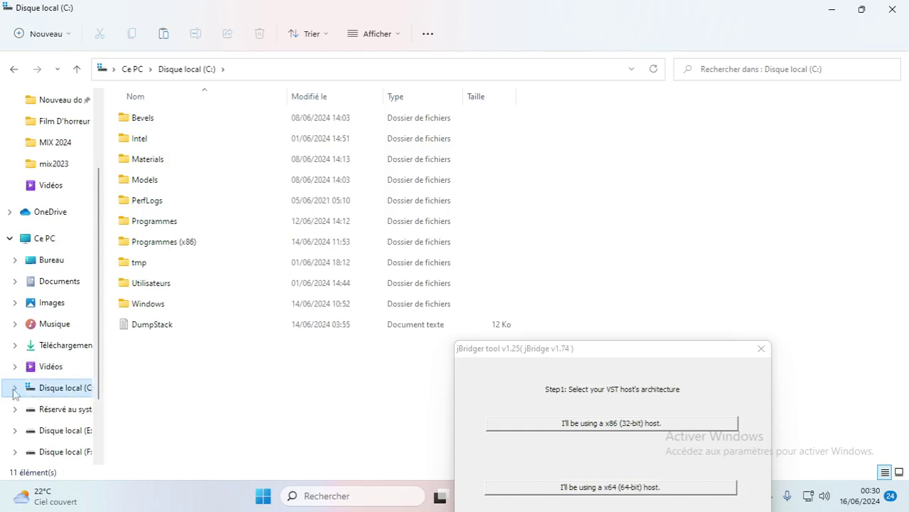
double_click(199, 244)
scroll(214, 271, "down", 15)
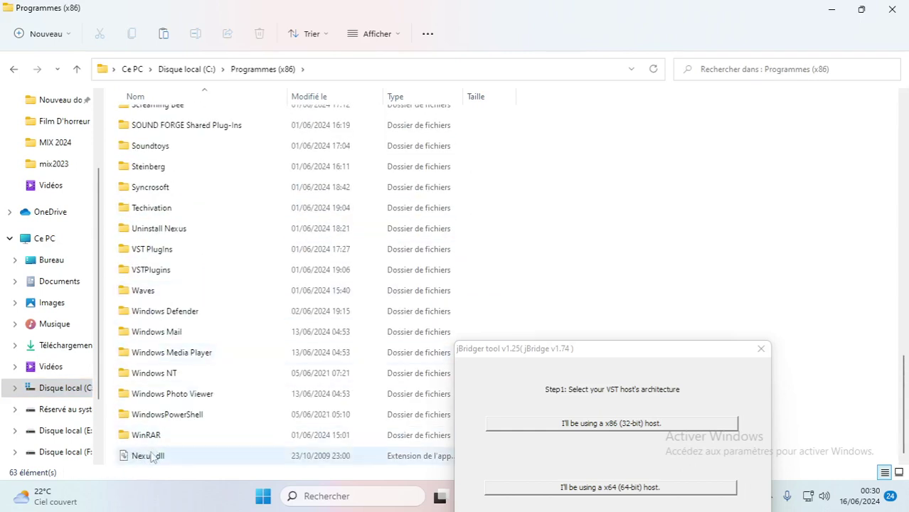
Step: Set jBridger up for an x64 (64-bit) host and choose to create the bridging files inside a specified directory
left_click_drag(580, 347, 569, 131)
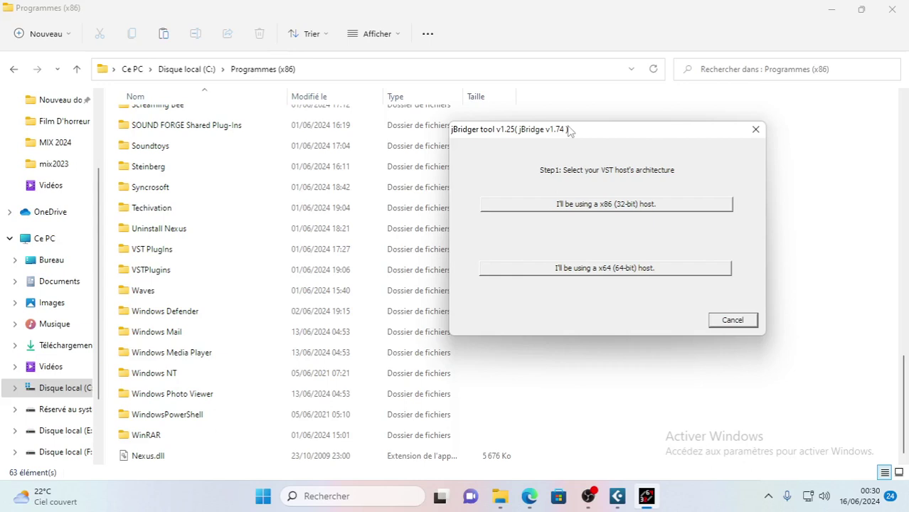
left_click_drag(595, 133, 563, 145)
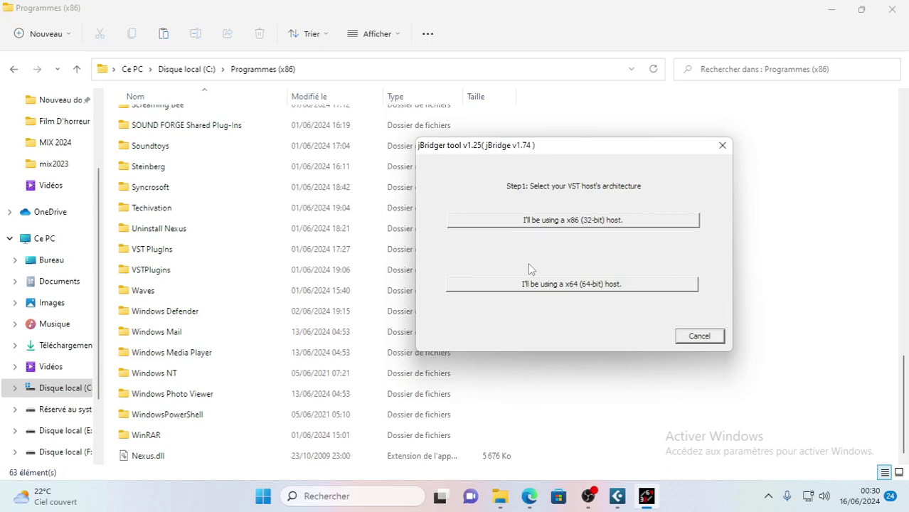
left_click(562, 285)
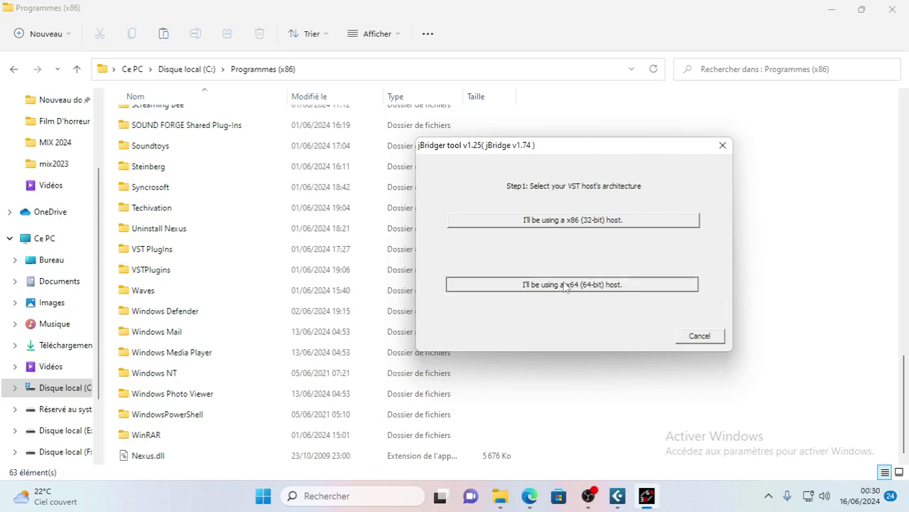
left_click_drag(411, 117, 549, 113)
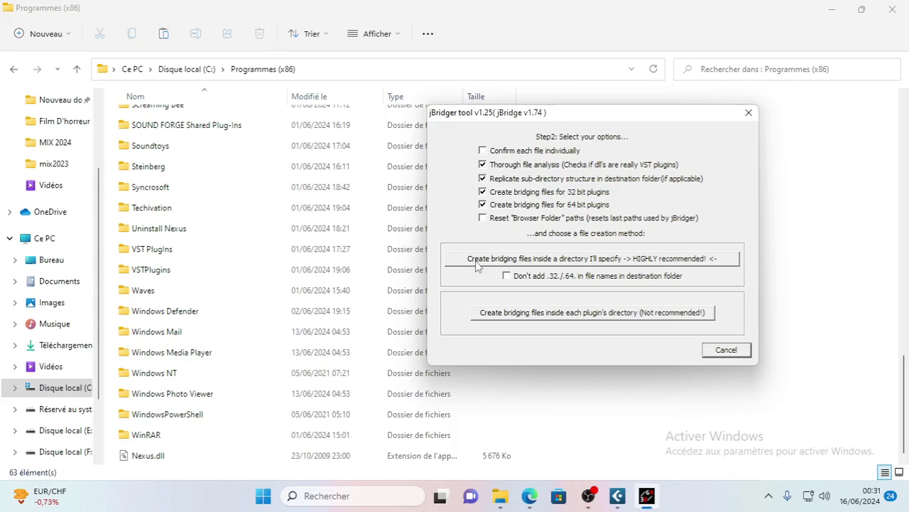
left_click(513, 260)
Step: Select Nexus.dll in Programmes (x86) on drive C: as the VST plugin to scan and confirm it
left_click_drag(441, 157, 590, 136)
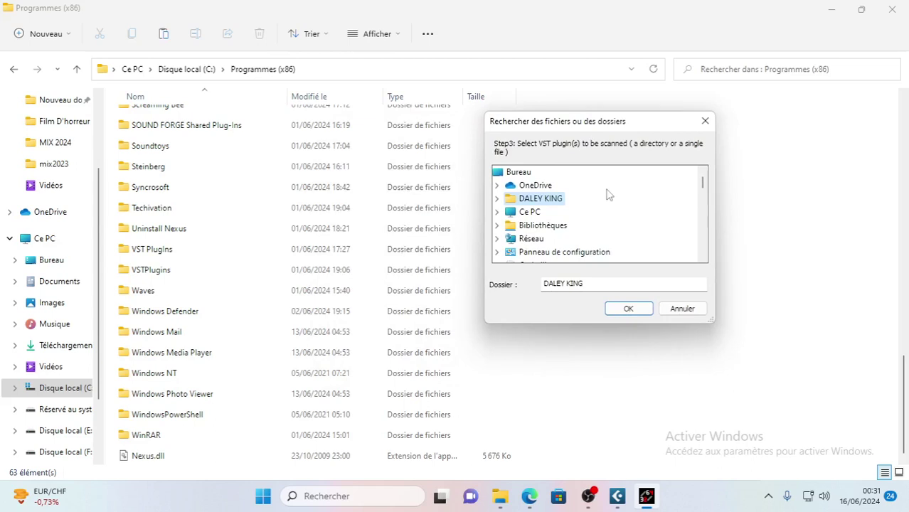
double_click(530, 214)
scroll(574, 199, "down", 3)
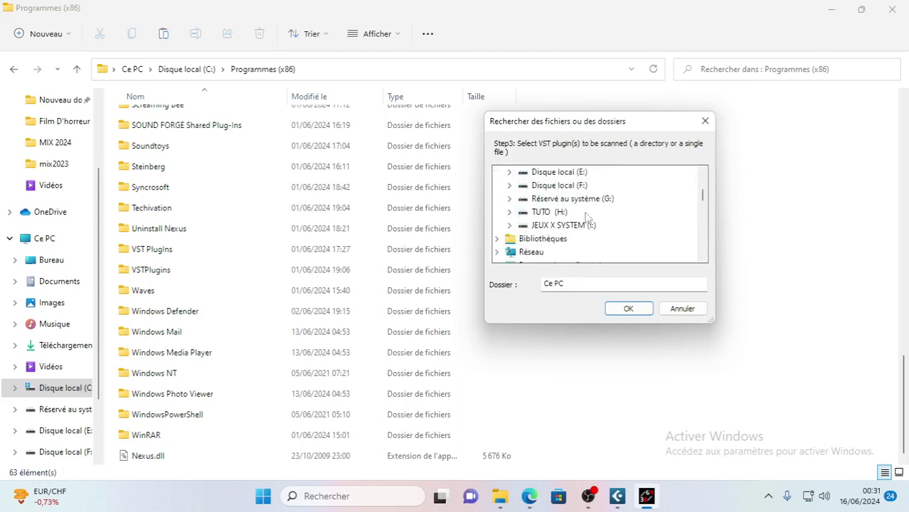
scroll(572, 201, "up", 1)
double_click(560, 185)
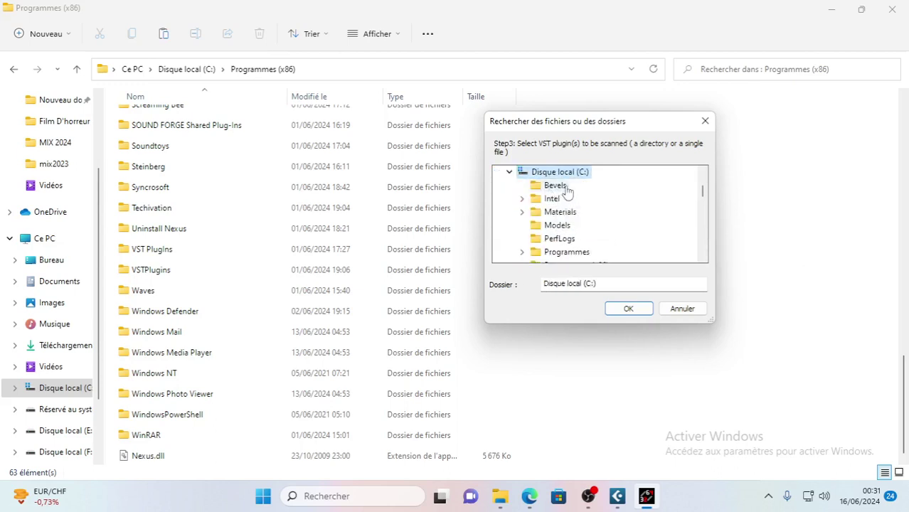
scroll(573, 206, "down", 3)
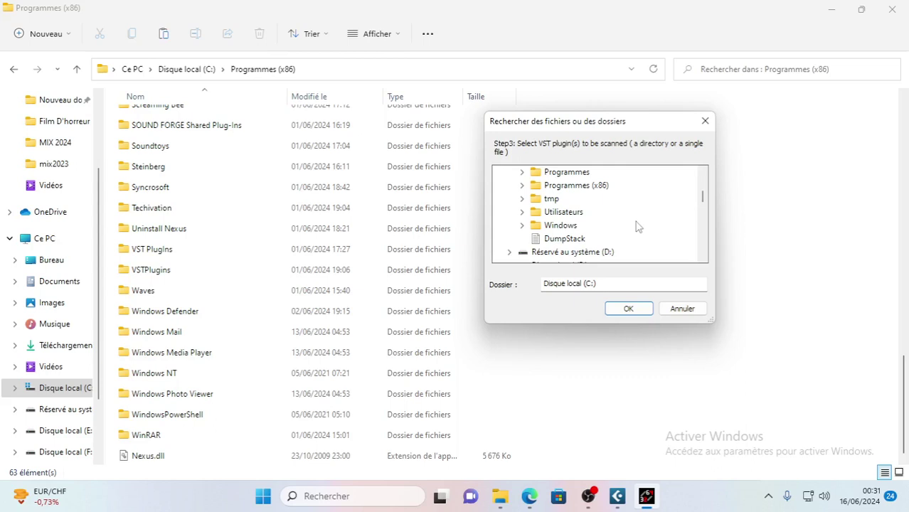
double_click(575, 187)
scroll(630, 202, "down", 15)
scroll(633, 203, "up", 10)
scroll(633, 202, "down", 12)
scroll(633, 203, "up", 3)
scroll(633, 203, "up", 2)
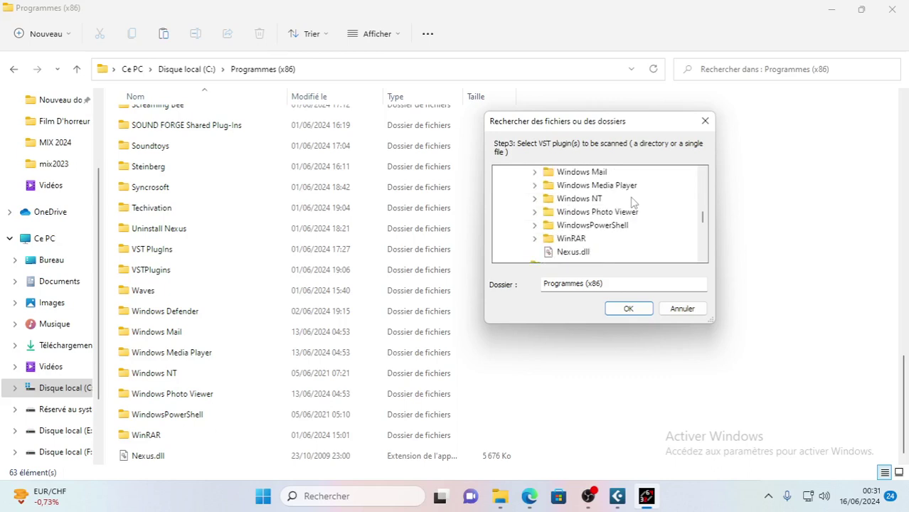
left_click(575, 253)
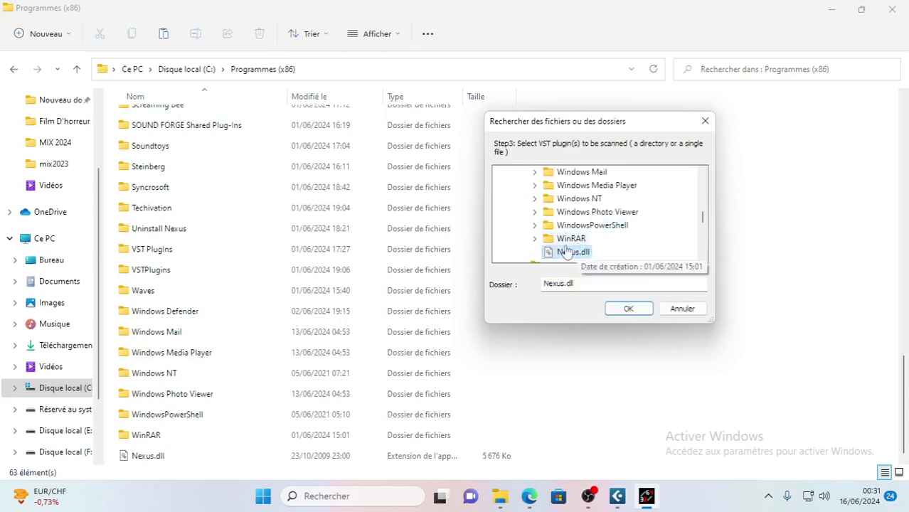
left_click(629, 309)
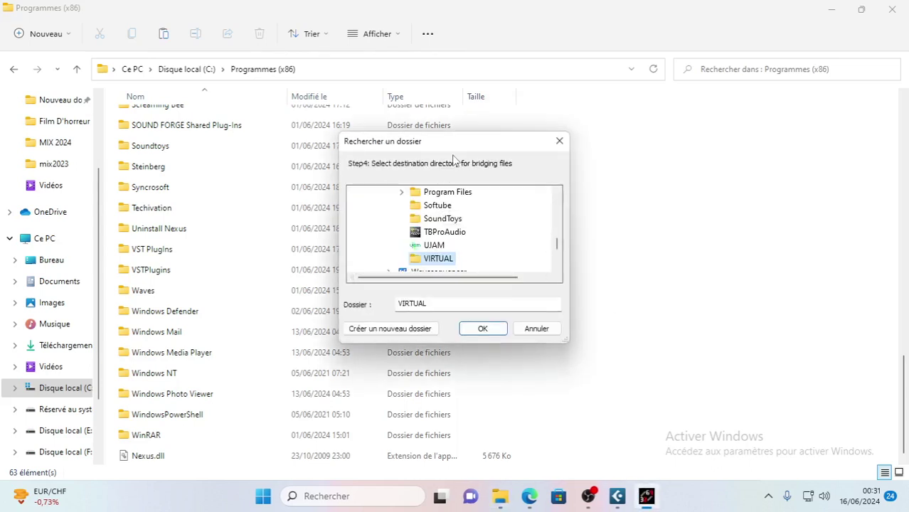
Step: Browse the bridging destination folders on Disque local (C:) and select the Programmes folder
left_click_drag(457, 149, 564, 147)
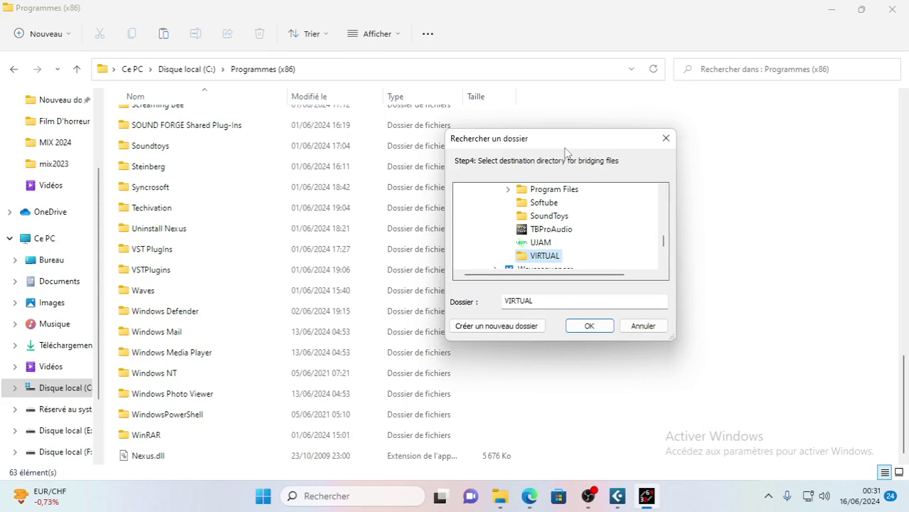
scroll(616, 242, "up", 5)
scroll(616, 242, "up", 12)
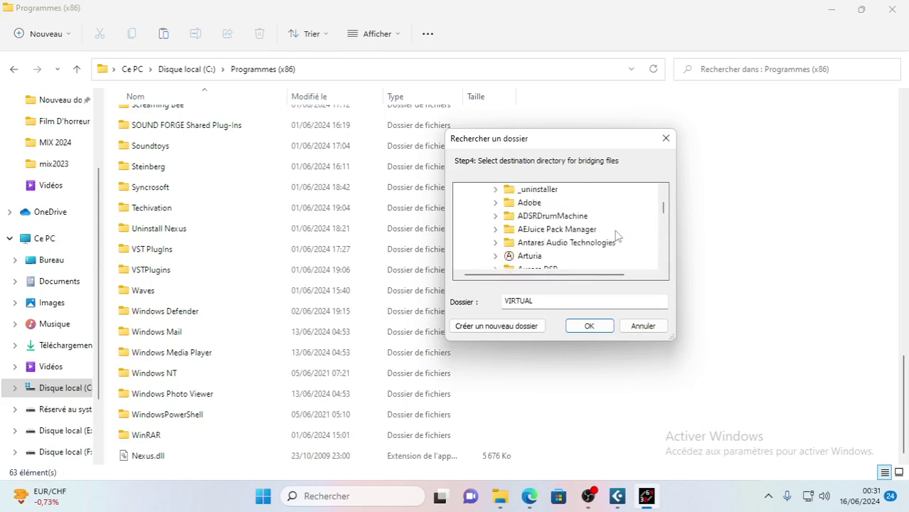
scroll(616, 237, "up", 5)
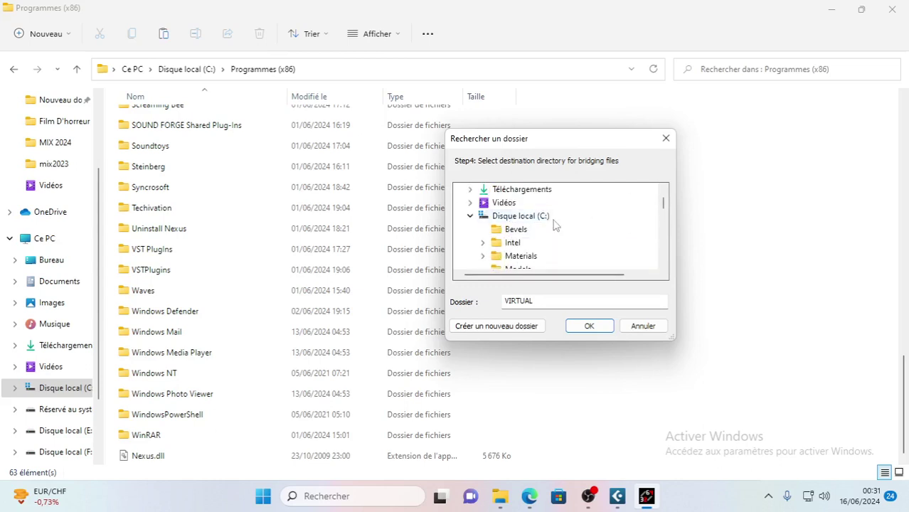
scroll(591, 236, "down", 1)
scroll(555, 245, "down", 1)
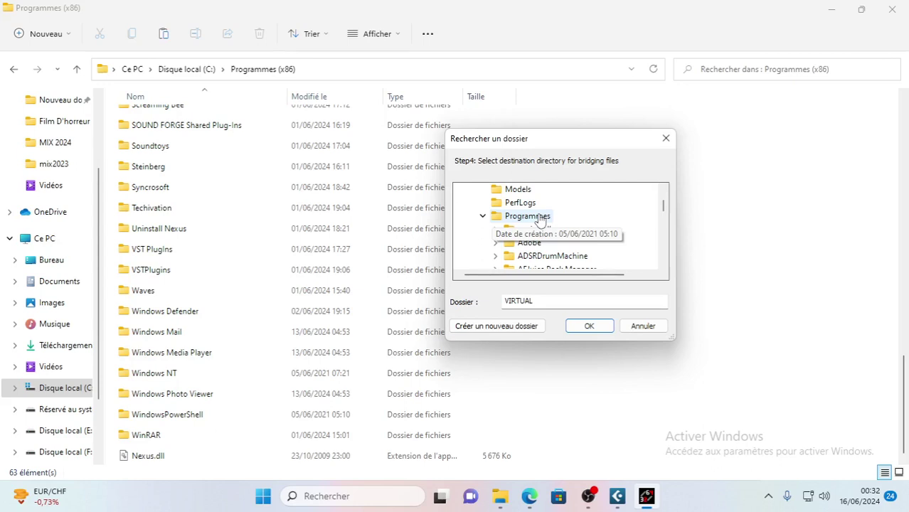
left_click(540, 217)
Step: Choose VSTPlugins inside Programmes as the destination, create the bridging files and dismiss the jBridger summary
scroll(568, 222, "down", 3)
scroll(568, 222, "down", 15)
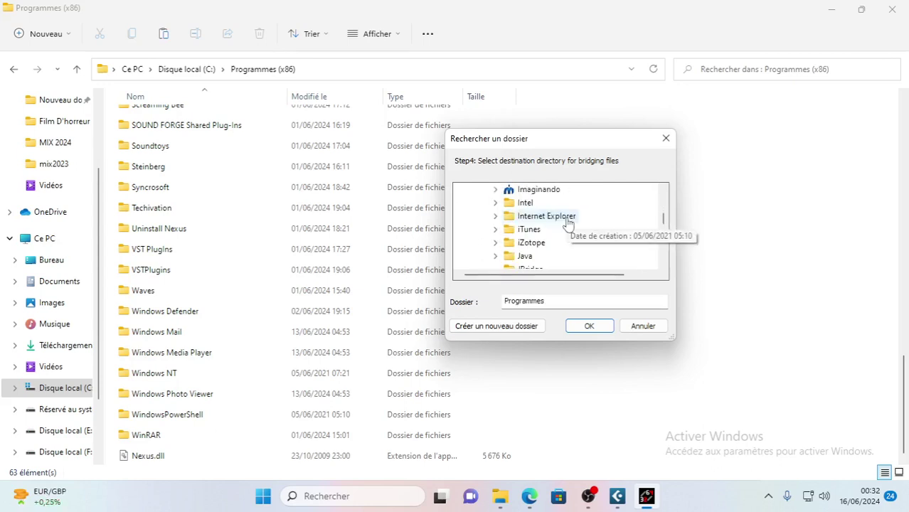
scroll(567, 223, "down", 15)
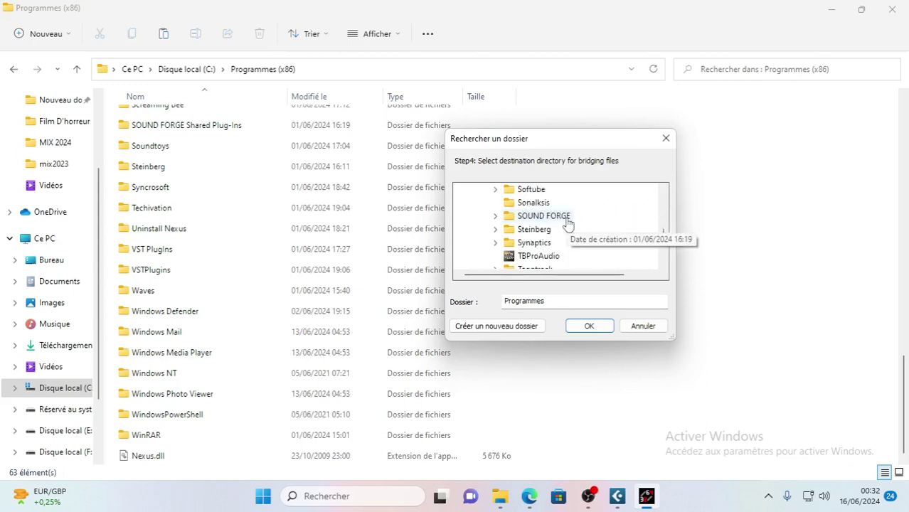
scroll(568, 222, "up", 1)
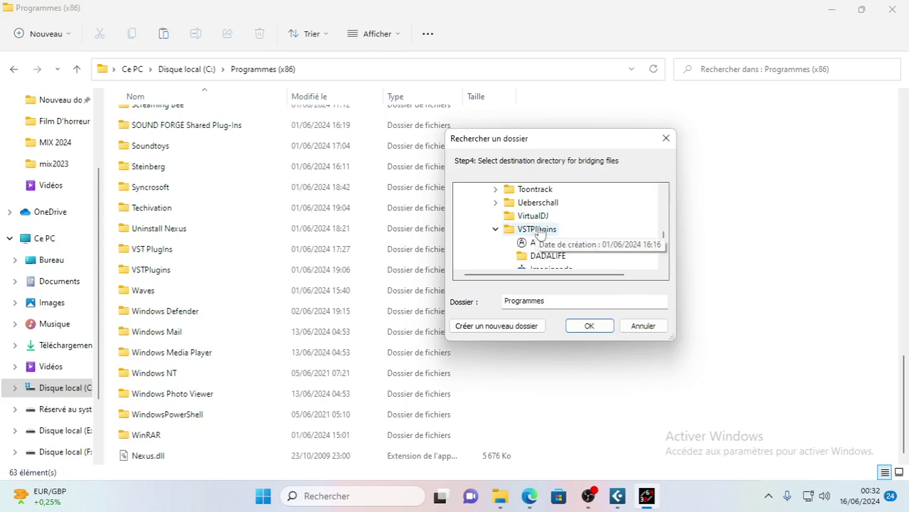
left_click(548, 234)
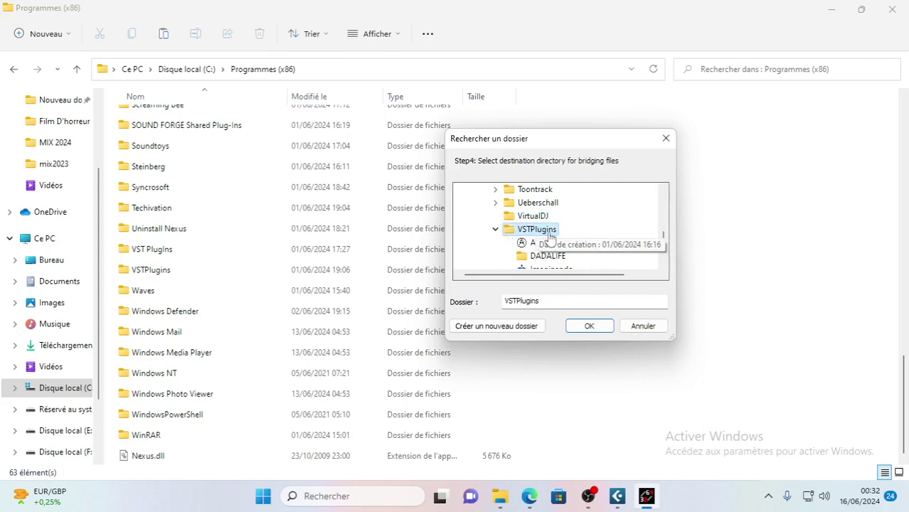
left_click(589, 325)
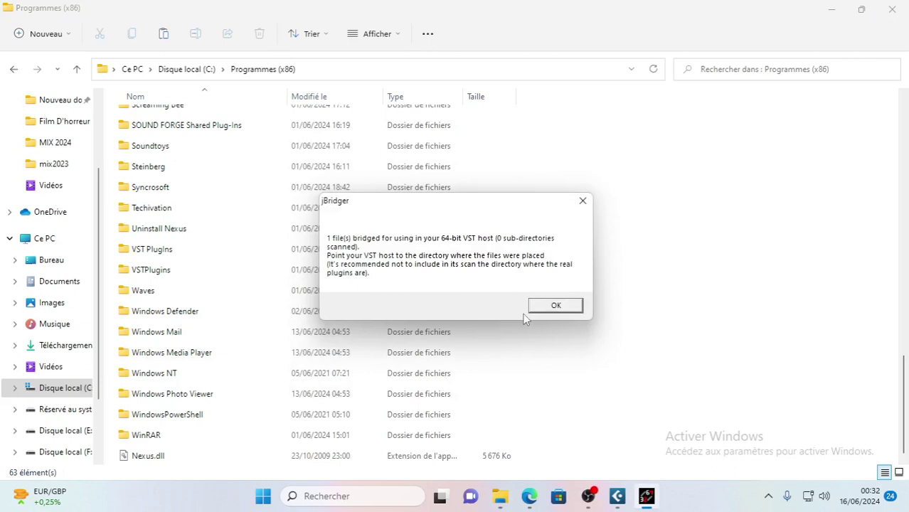
left_click(564, 307)
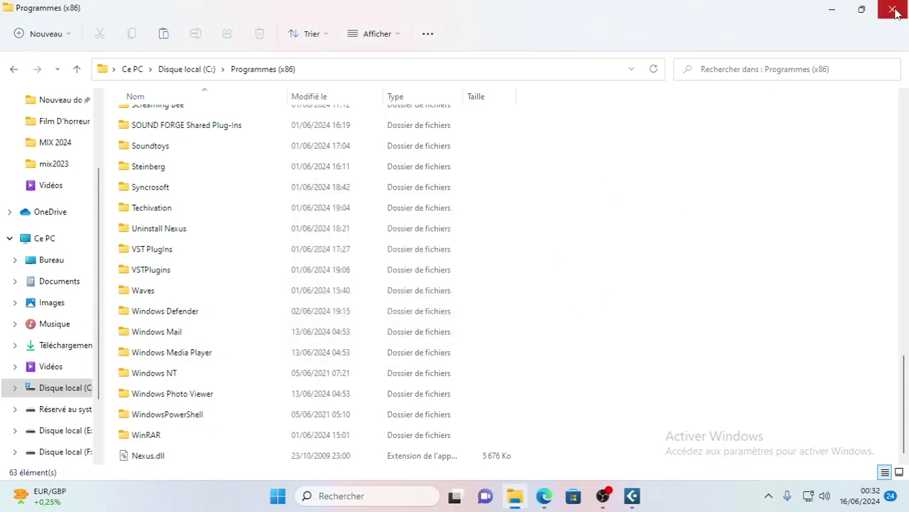
Step: Close the Programmes (x86) folder window and close the open Cubase project without saving it
left_click(893, 10)
left_click(613, 193)
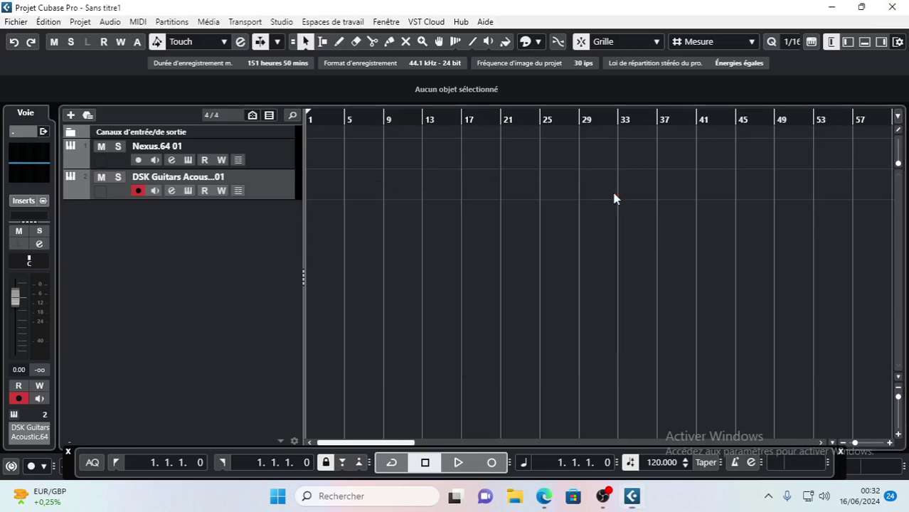
left_click(894, 6)
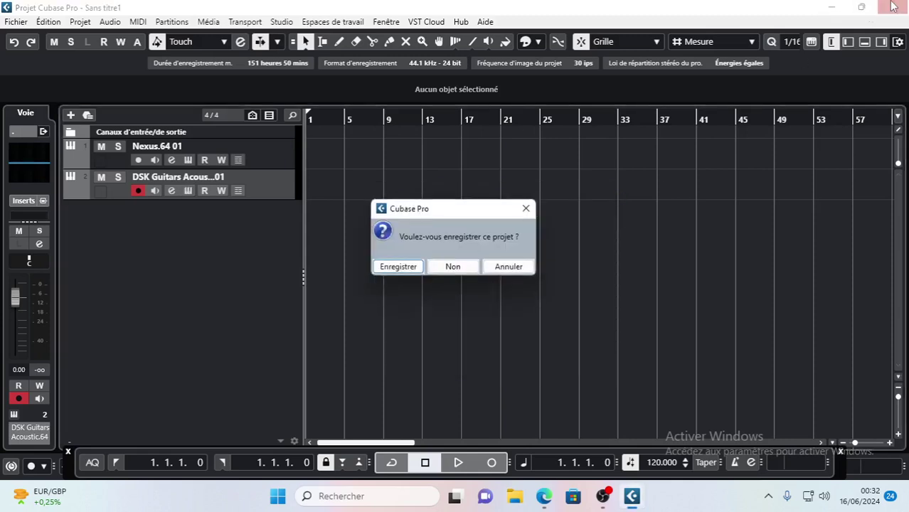
left_click(453, 270)
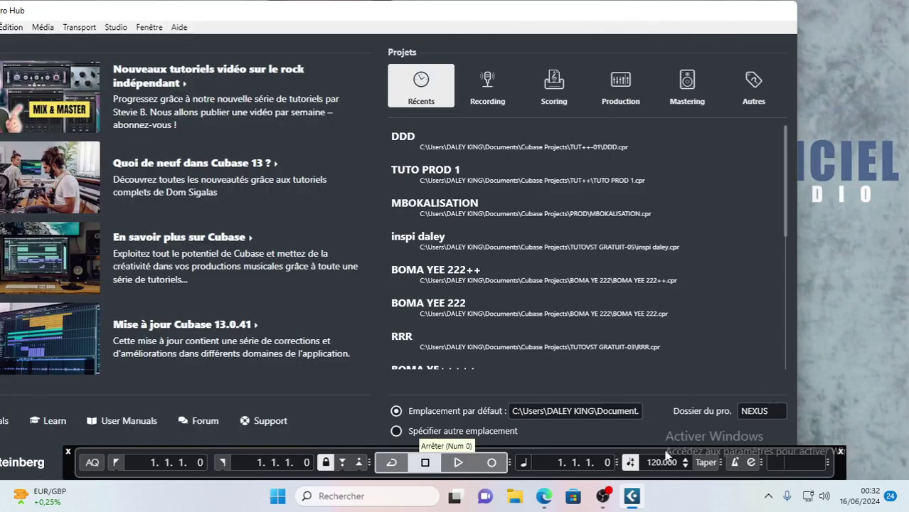
Step: Bring the Cubase Pro Hub fully into view, hide the transport bar covering it and create an empty project
left_click_drag(633, 6, 794, 19)
left_click_drag(723, 28, 672, 15)
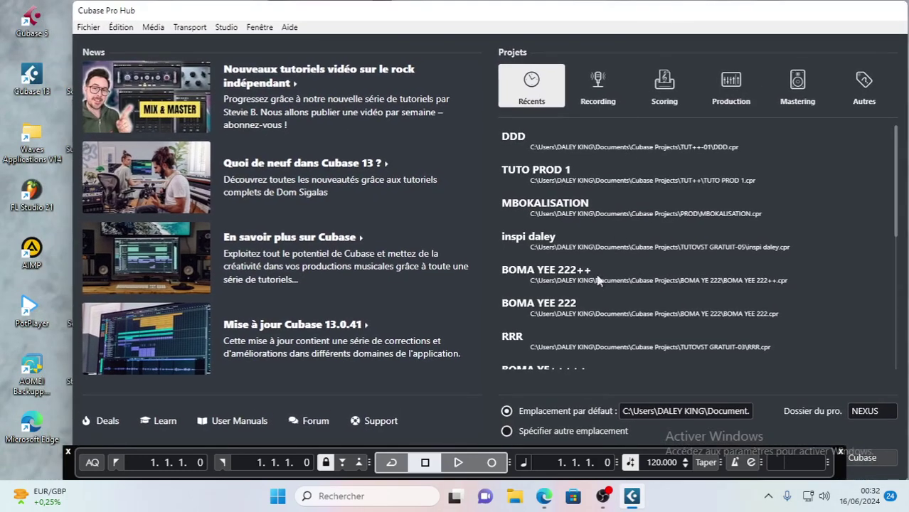
left_click(68, 452)
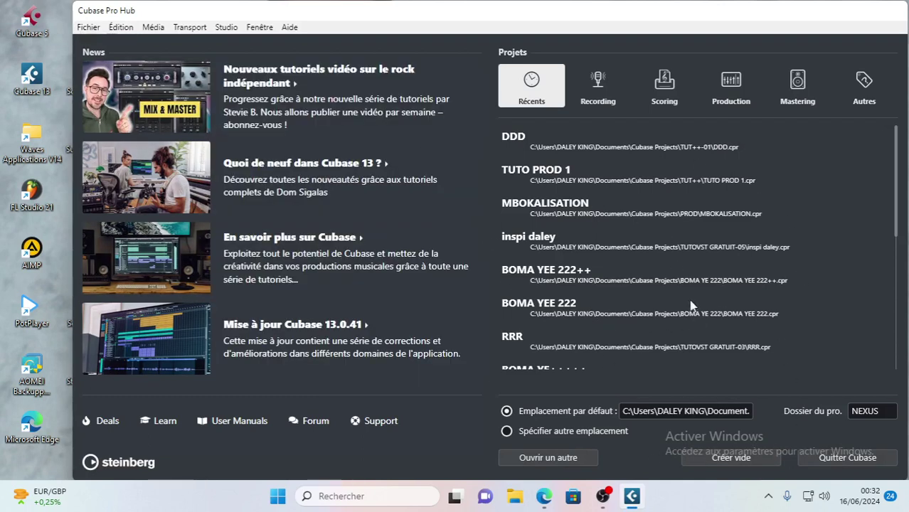
left_click(724, 460)
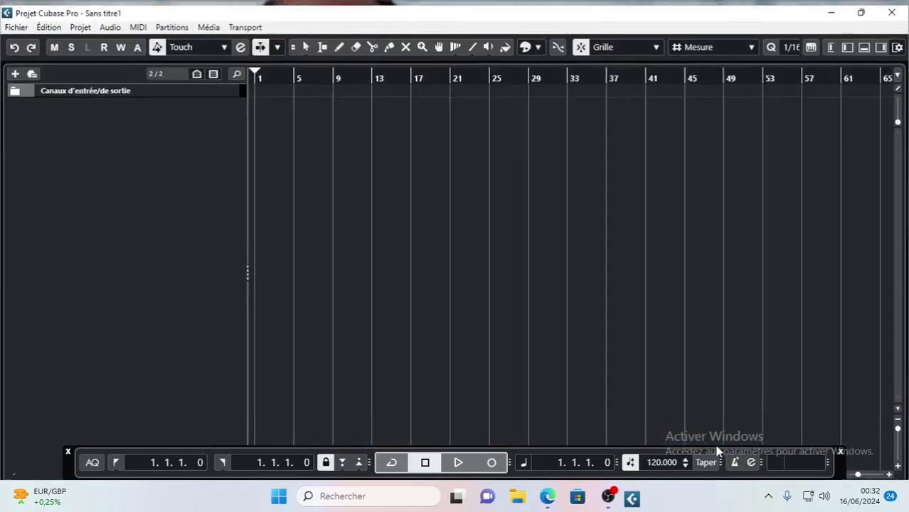
Step: Add an instrument track using Nexus.64 from the VIRTUAL group as its instrument
right_click(186, 182)
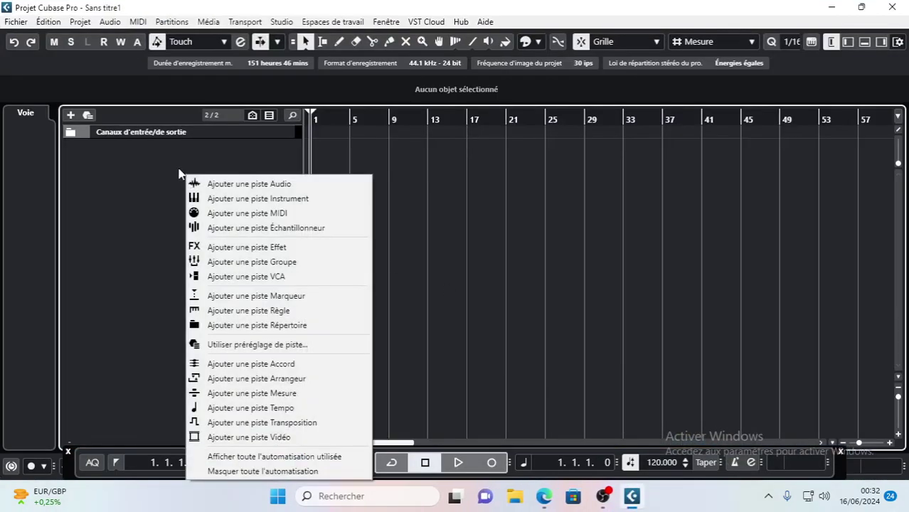
left_click(255, 202)
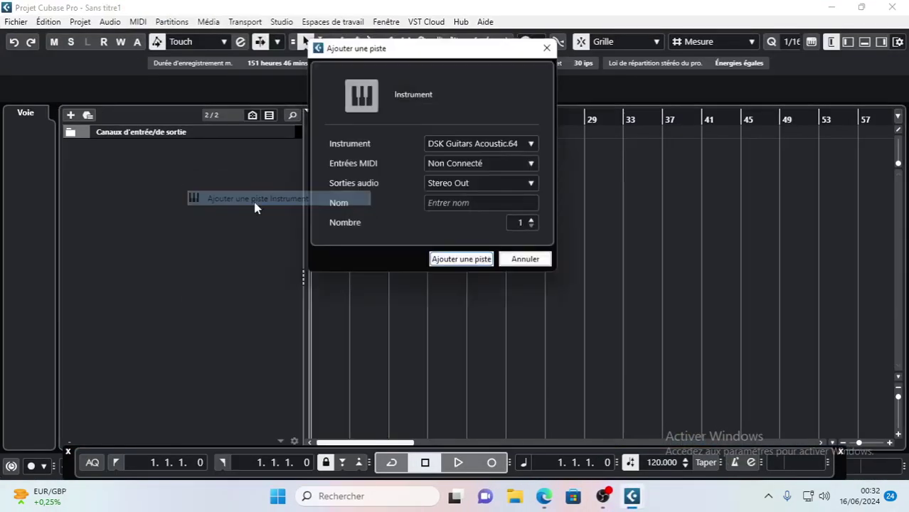
left_click(534, 148)
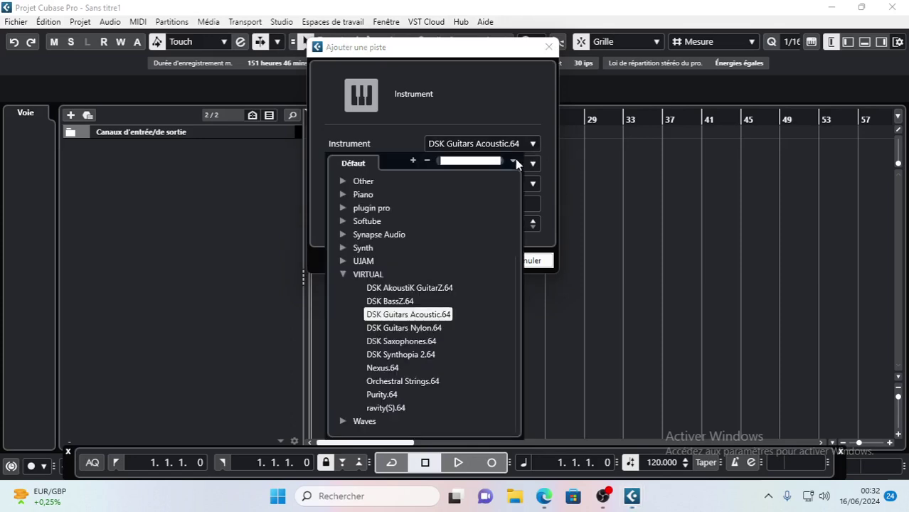
left_click(377, 368)
left_click(466, 260)
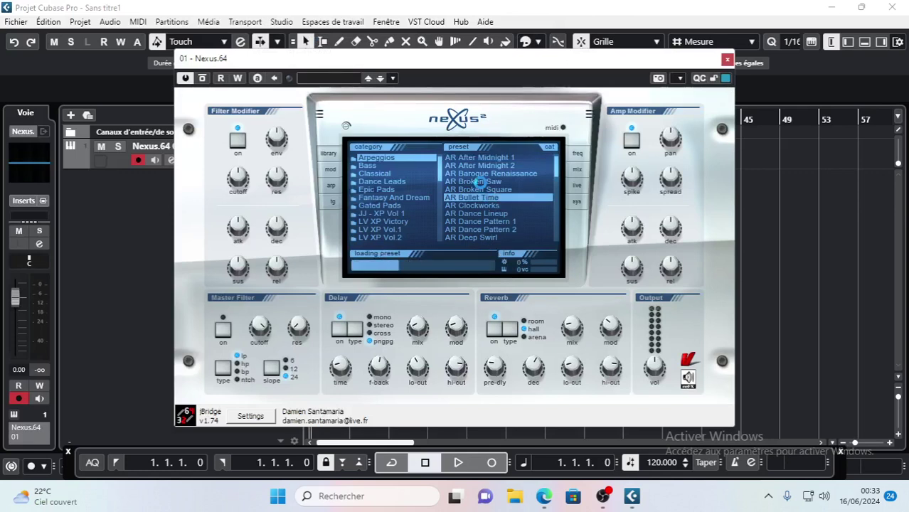
Step: Select the AR Bullet Time preset from the Arpeggios category in Nexus
left_click(484, 175)
left_click(480, 199)
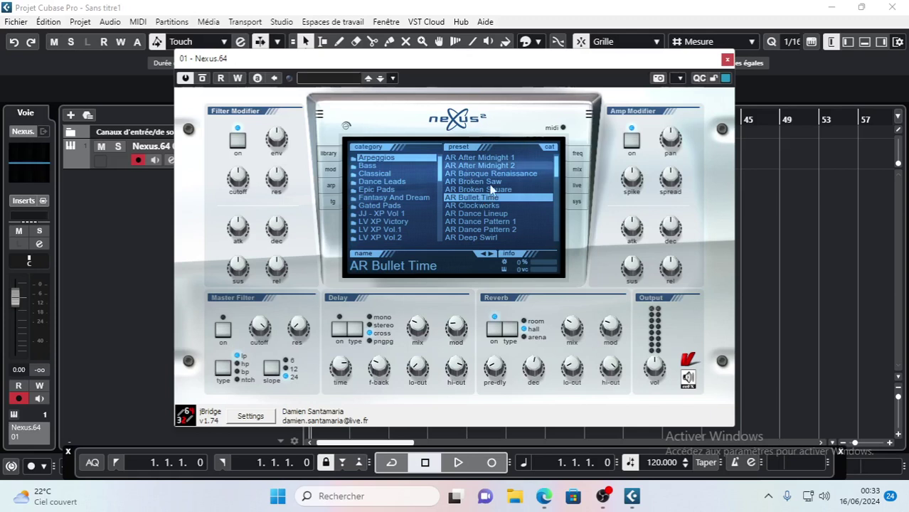
left_click(603, 496)
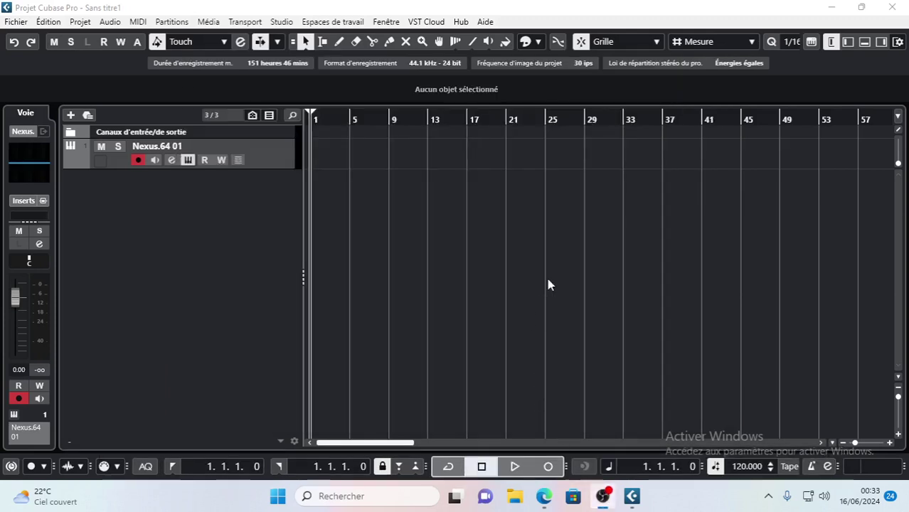